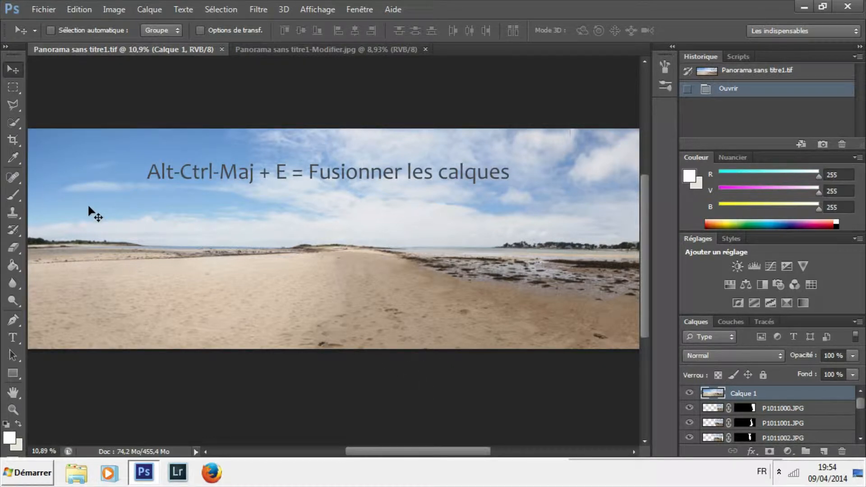
# - Activate the Quick Selection tool, compare the individual colour channels and display only the Bleu channel
pyautogui.click(20, 126)
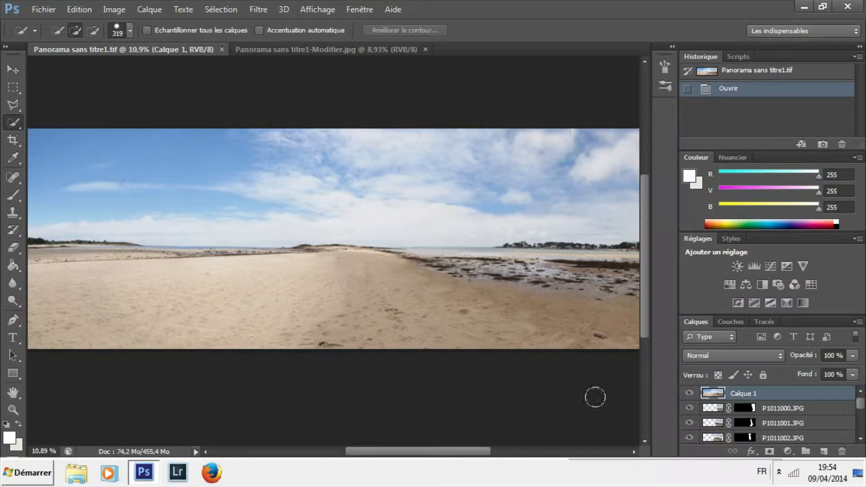
pyautogui.click(732, 323)
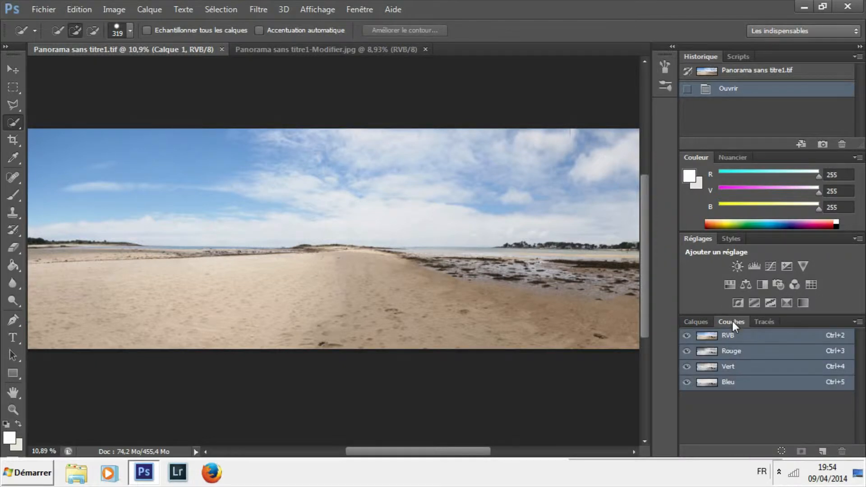
pyautogui.click(706, 351)
pyautogui.click(707, 367)
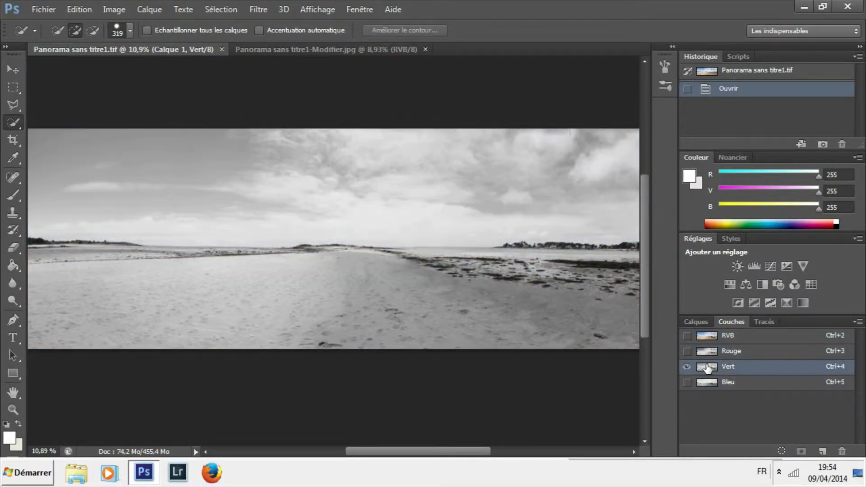
pyautogui.click(709, 382)
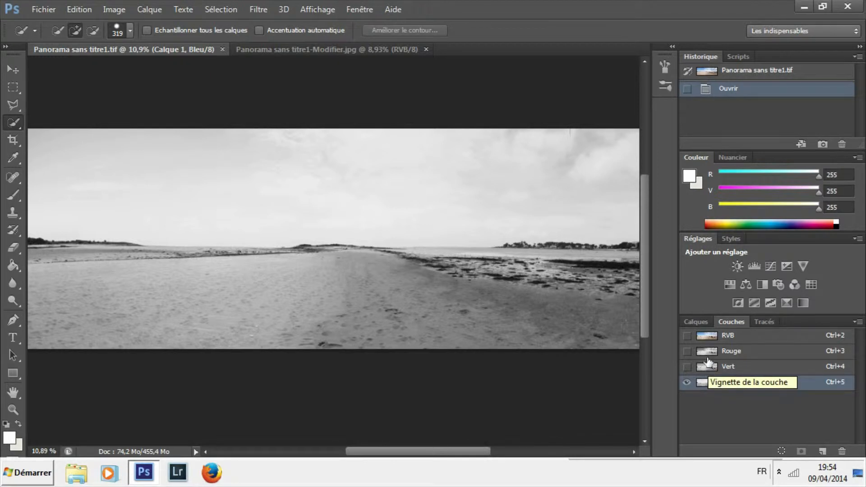
pyautogui.click(708, 364)
pyautogui.click(710, 354)
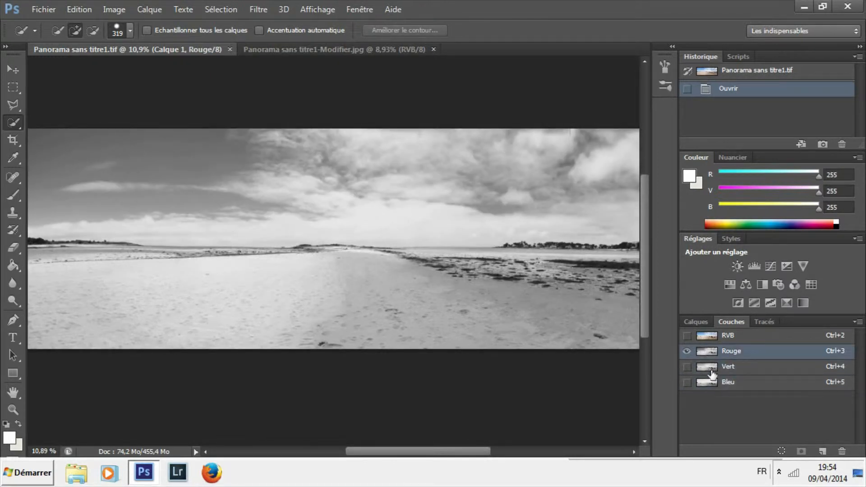
pyautogui.click(707, 383)
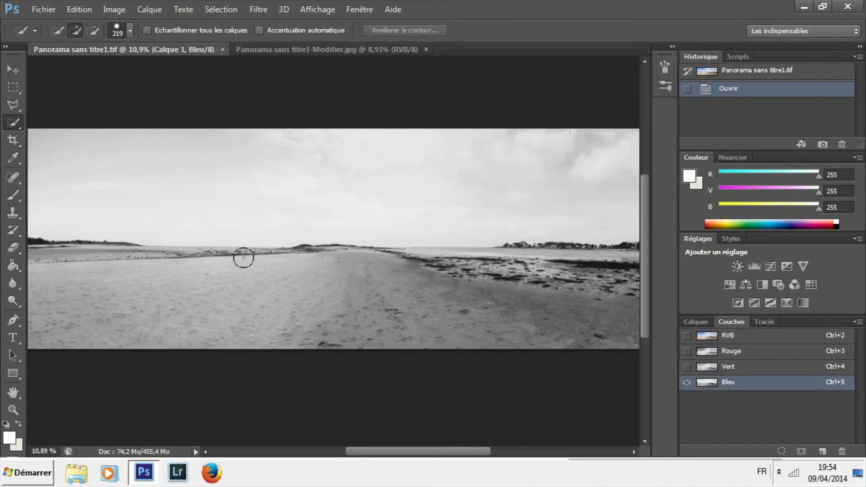
# - Select the whole sky down to the horizon with the Quick Selection tool
pyautogui.click(77, 197)
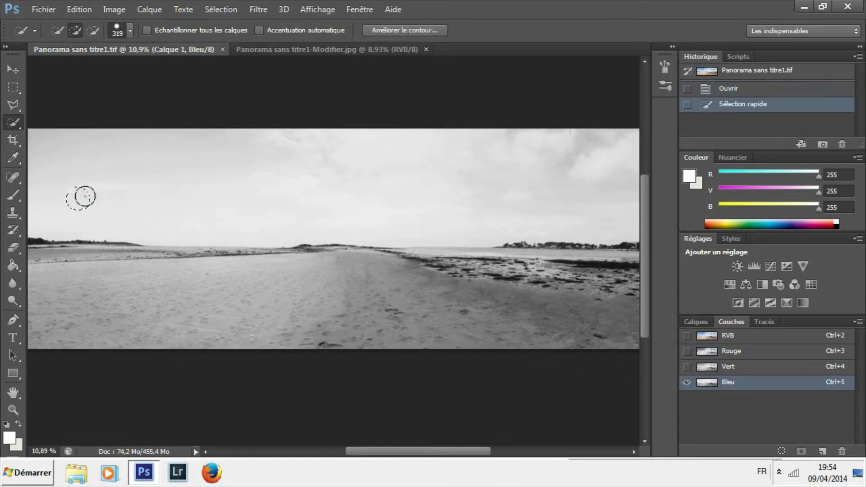
pyautogui.moveTo(58, 171)
pyautogui.mouseDown()
pyautogui.moveTo(263, 180)
pyautogui.moveTo(452, 205)
pyautogui.mouseUp()
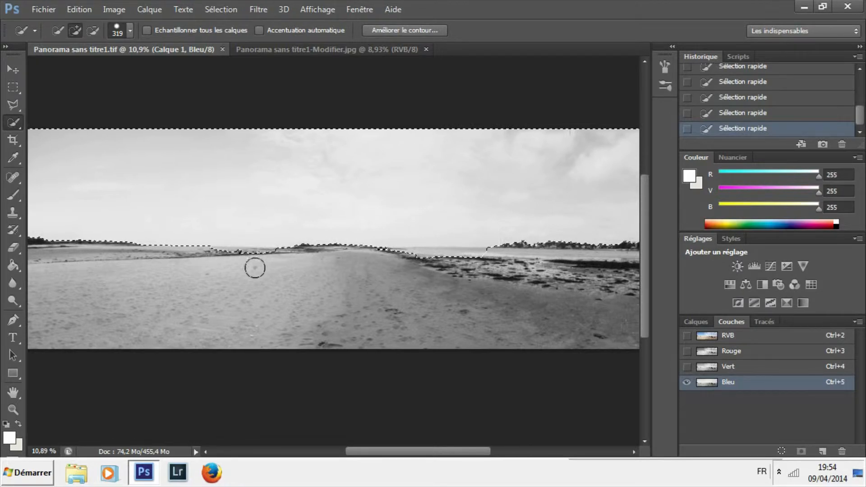
# - Subtract the strip of water and shore to the right of the central dune from the sky selection
pyautogui.press('alt')
pyautogui.scroll(2, 414, 269)
pyautogui.scroll(7, 414, 269)
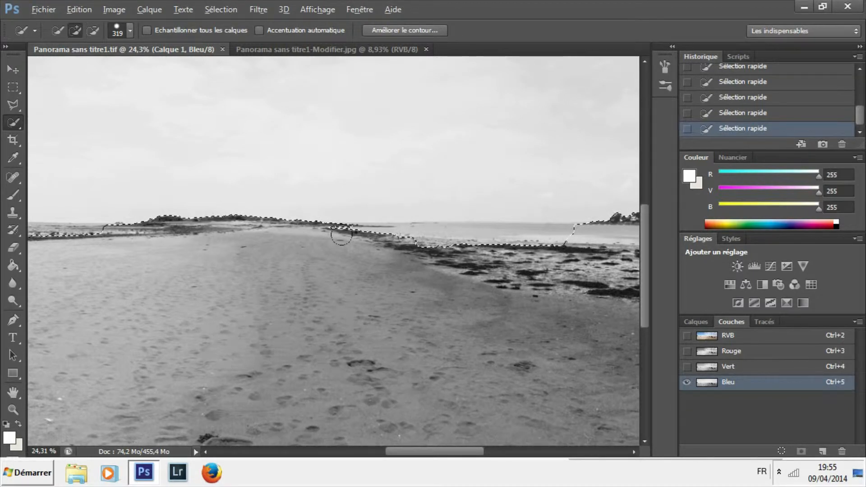
pyautogui.press('alt')
pyautogui.moveTo(342, 236); pyautogui.dragTo(472, 237)
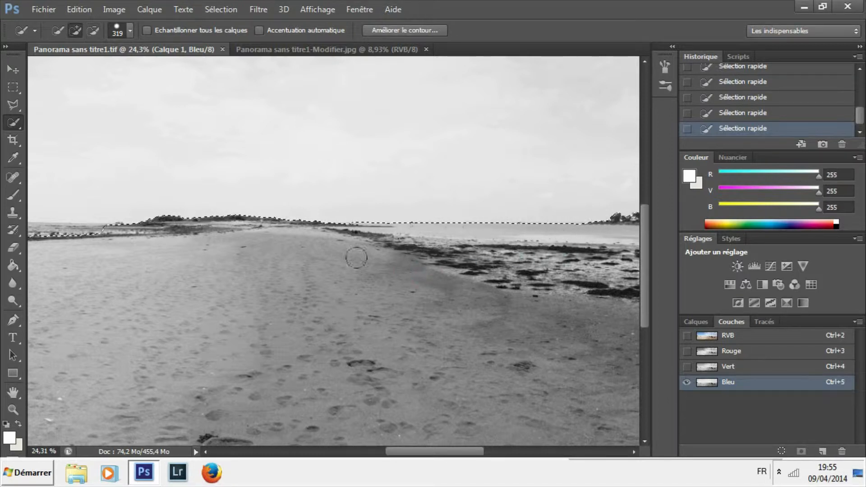
# - Subtract the strip of water and shore to the left of the central dune from the sky selection
pyautogui.press('alt')
pyautogui.press('alt')
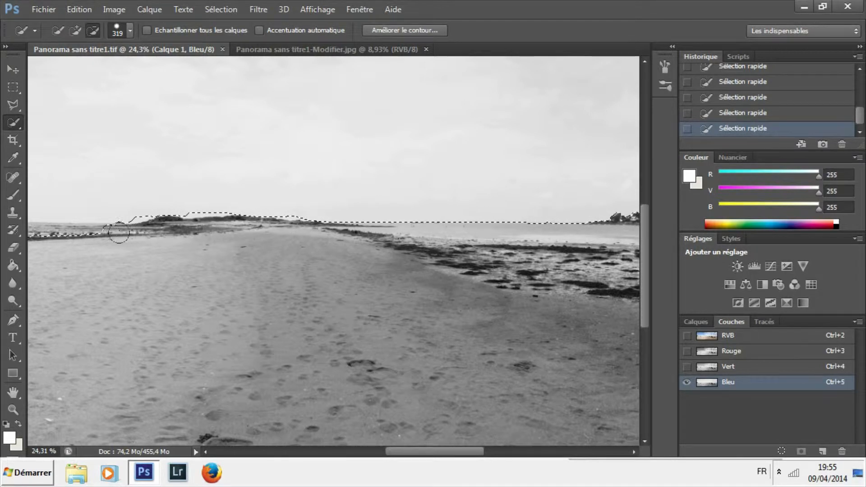
pyautogui.moveTo(117, 268); pyautogui.dragTo(412, 307)
pyautogui.moveTo(393, 273); pyautogui.dragTo(234, 270)
pyautogui.moveTo(387, 300); pyautogui.dragTo(478, 336)
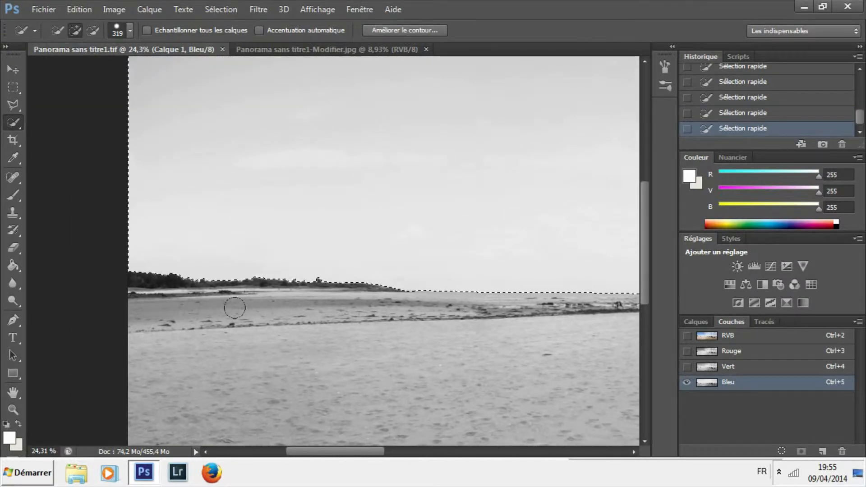
# - Examine the selection edge up close along the tree lines at both ends of the horizon and across the whole panorama
pyautogui.press('alt')
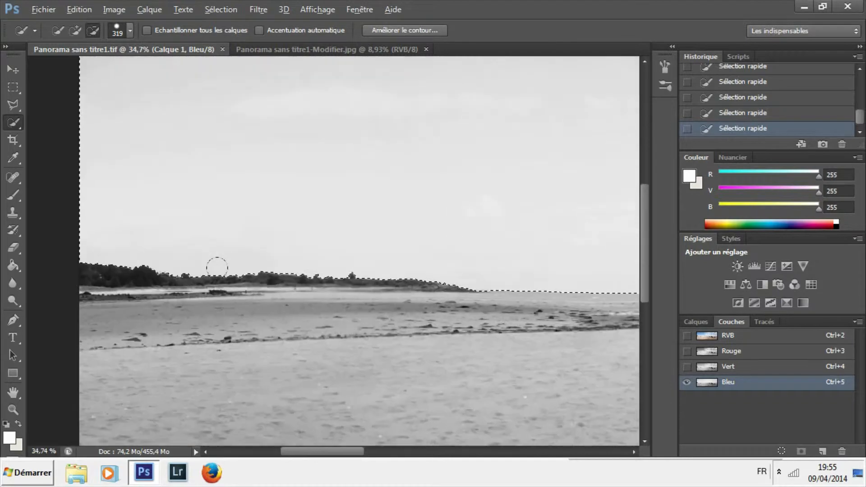
pyautogui.scroll(2, 244, 293)
pyautogui.scroll(-2, 215, 259)
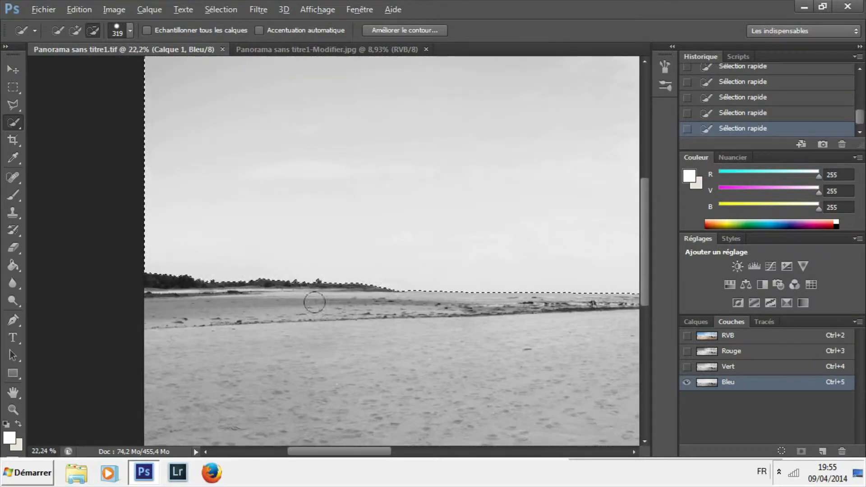
pyautogui.moveTo(506, 326); pyautogui.dragTo(54, 339)
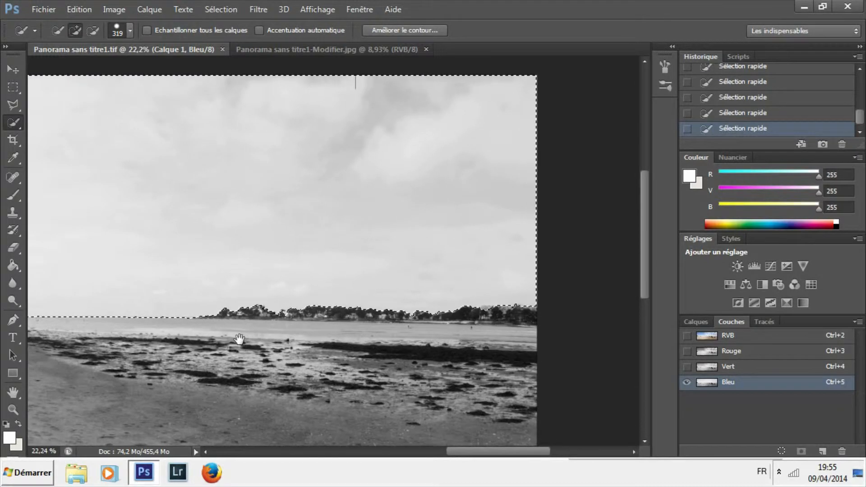
pyautogui.press('alt')
pyautogui.scroll(2, 252, 328)
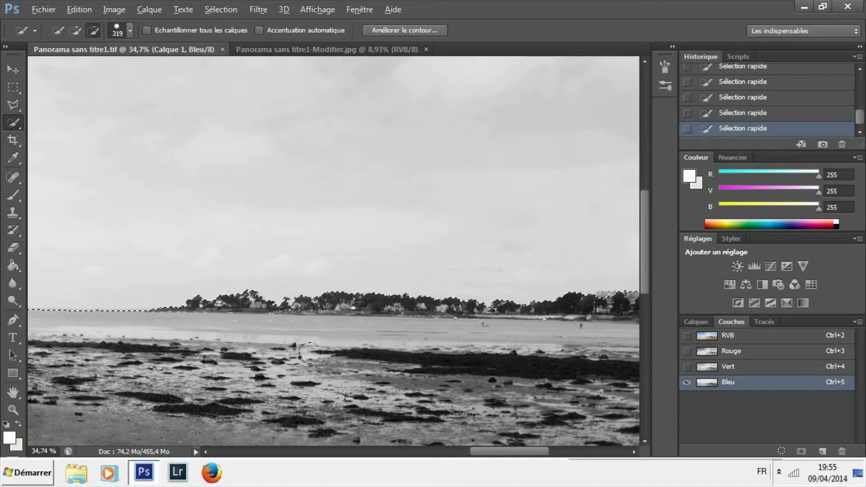
pyautogui.press('space')
pyautogui.moveTo(526, 360); pyautogui.dragTo(387, 378)
pyautogui.press('alt')
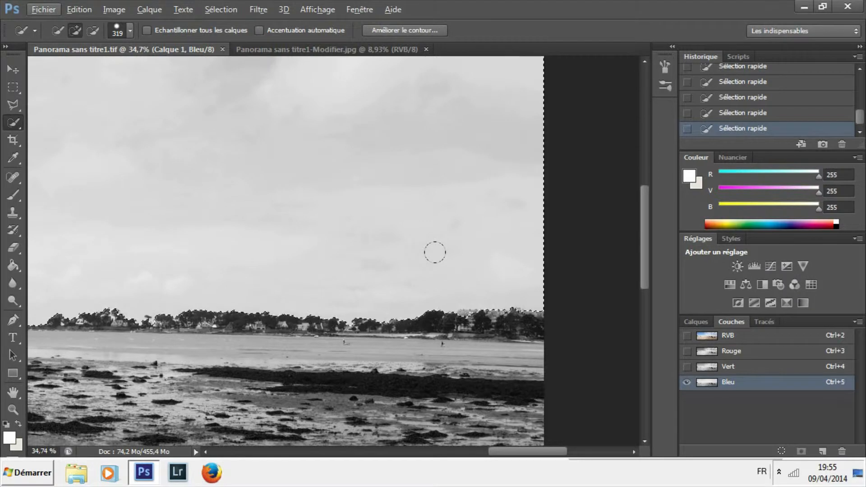
pyautogui.press('alt')
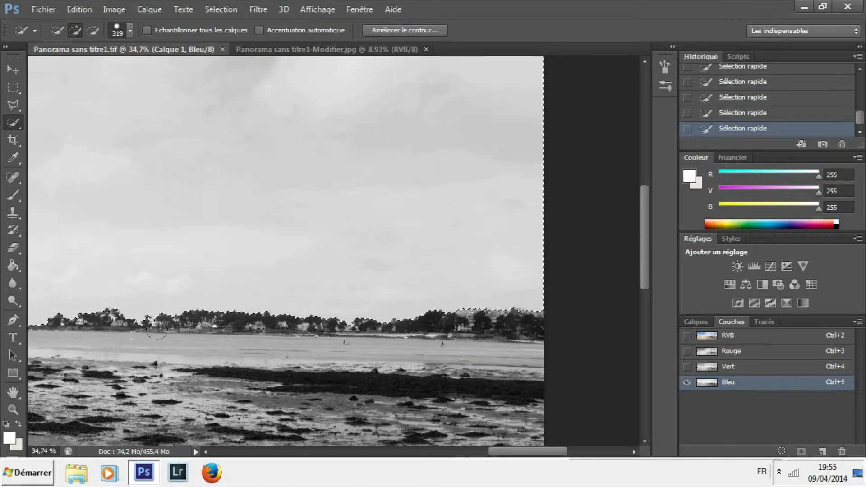
pyautogui.press('alt')
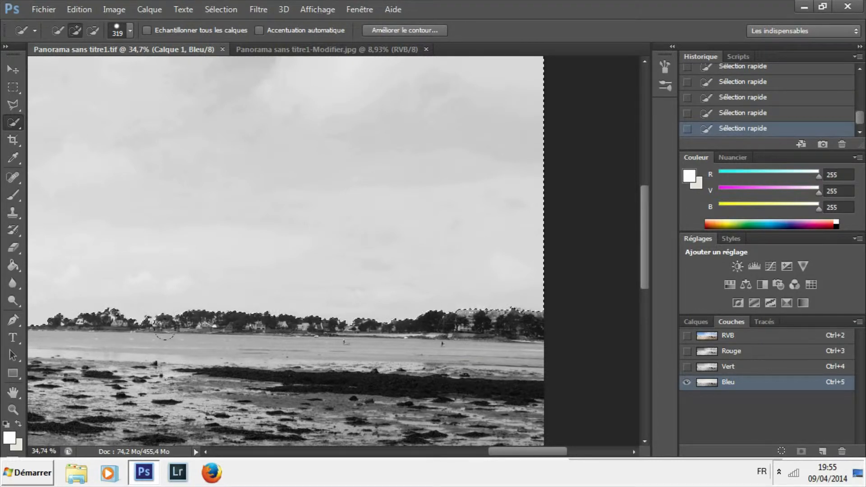
pyautogui.scroll(-5, 165, 332)
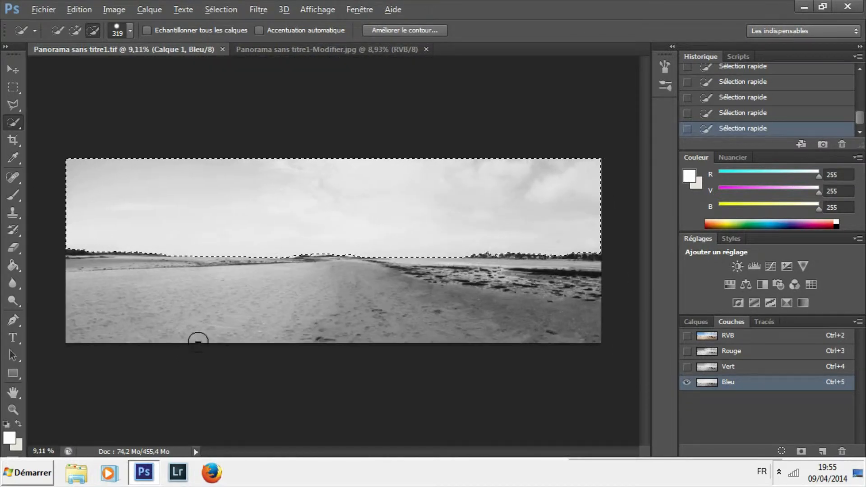
pyautogui.scroll(1, 194, 343)
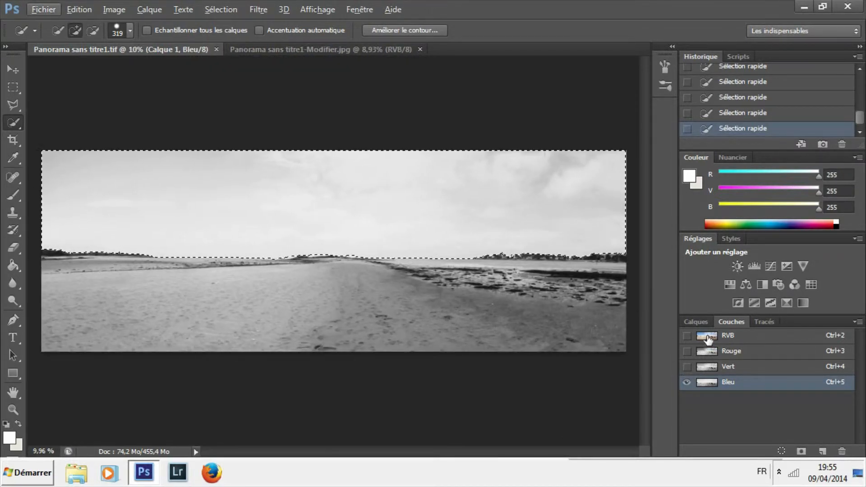
# - Display the RVB composite again and hide all the source photo layers beneath Calque 1
pyautogui.click(709, 336)
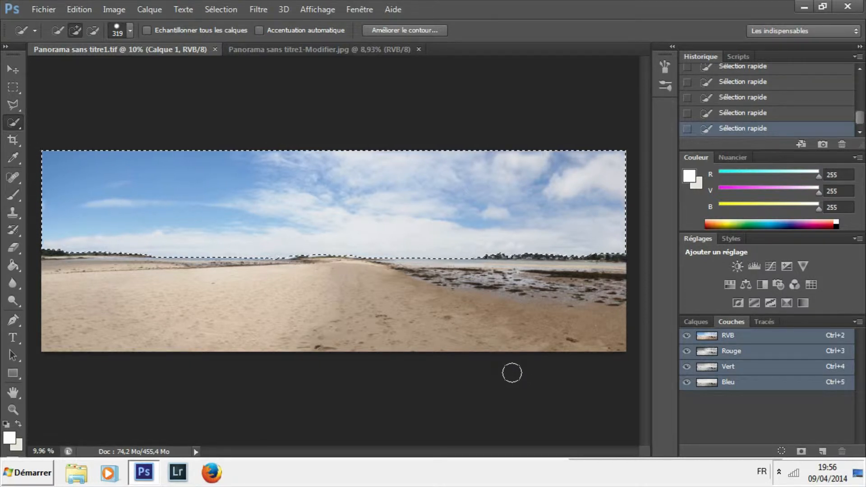
pyautogui.click(705, 324)
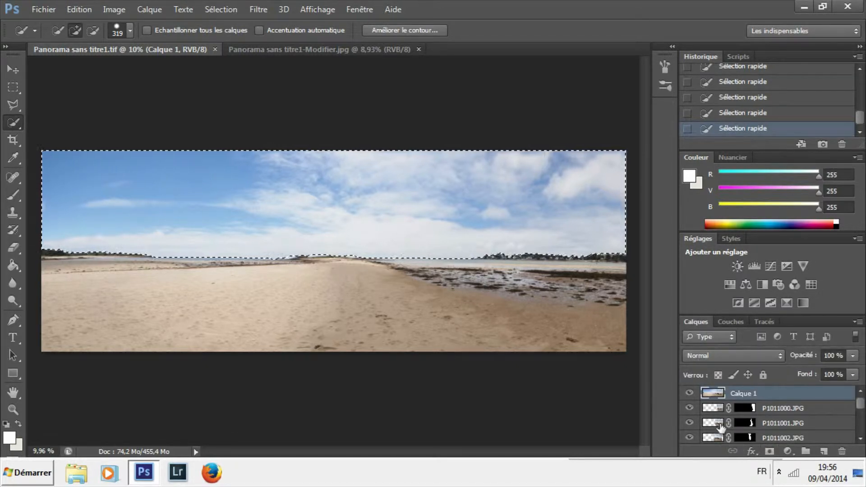
pyautogui.moveTo(693, 409); pyautogui.dragTo(690, 440)
pyautogui.click(692, 424)
pyautogui.click(691, 439)
pyautogui.scroll(-2, 699, 437)
pyautogui.scroll(2, 690, 400)
pyautogui.click(690, 423)
pyautogui.click(690, 438)
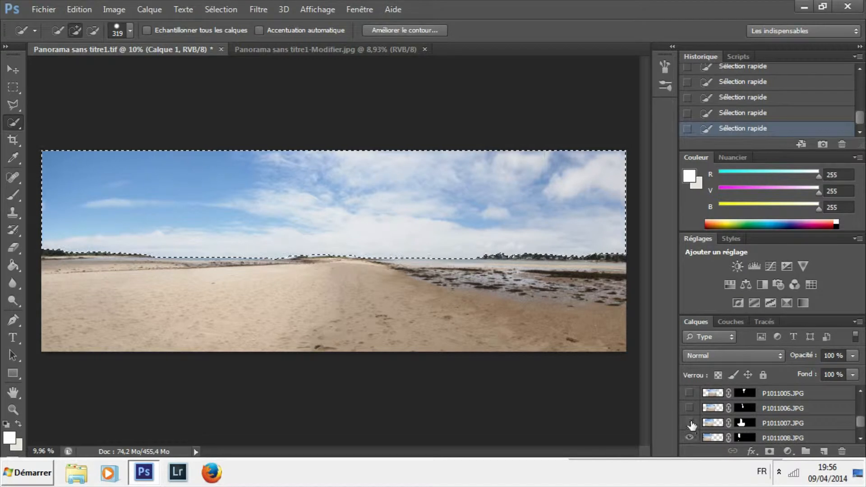
pyautogui.scroll(-3, 691, 437)
pyautogui.click(692, 436)
pyautogui.scroll(7, 696, 436)
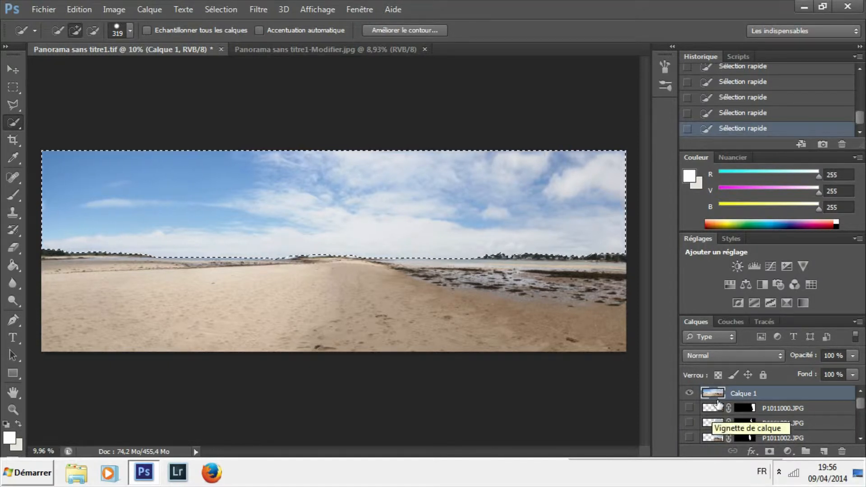
# - Add a layer mask to Calque 1 from the sky selection and invert it so the sky is hidden instead of the beach
pyautogui.click(769, 452)
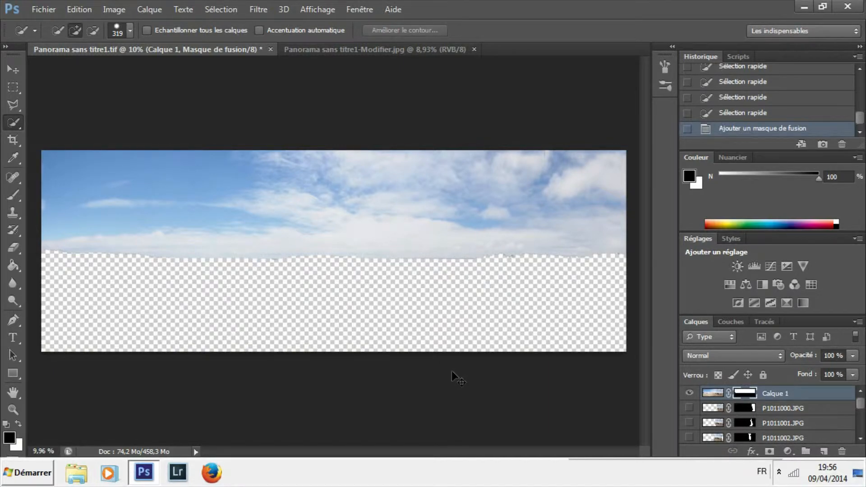
pyautogui.hotkey('ctrl', 'i')
pyautogui.hotkey('ctrl', 'z')
pyautogui.hotkey('ctrl', 'i')
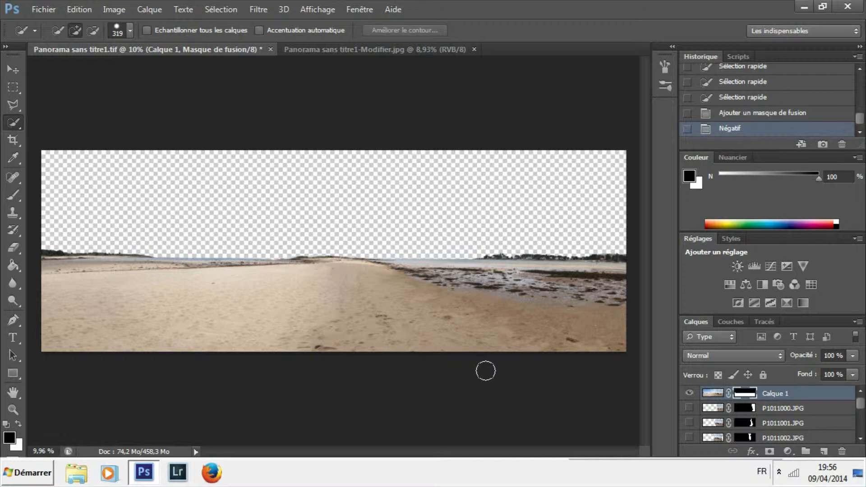
# - Copy the stormy sky from Panorama sans titre1-Modifier.jpg into the beach panorama and place its layer directly below Calque 1
pyautogui.click(370, 51)
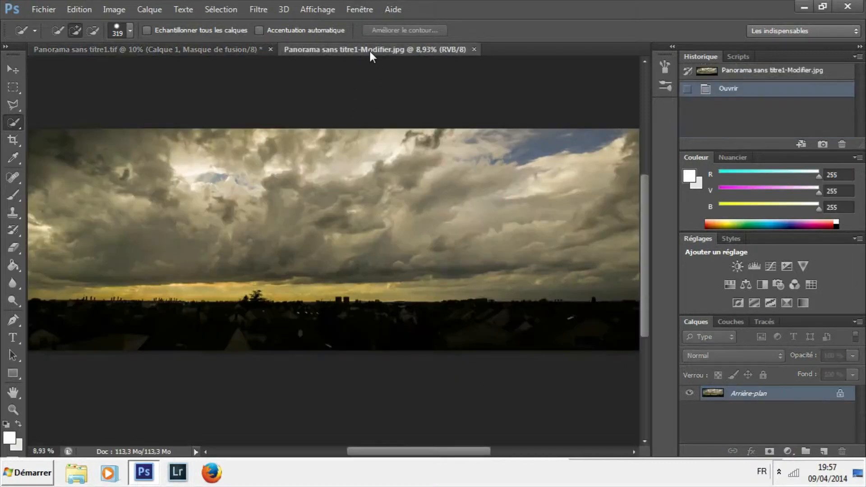
pyautogui.click(13, 69)
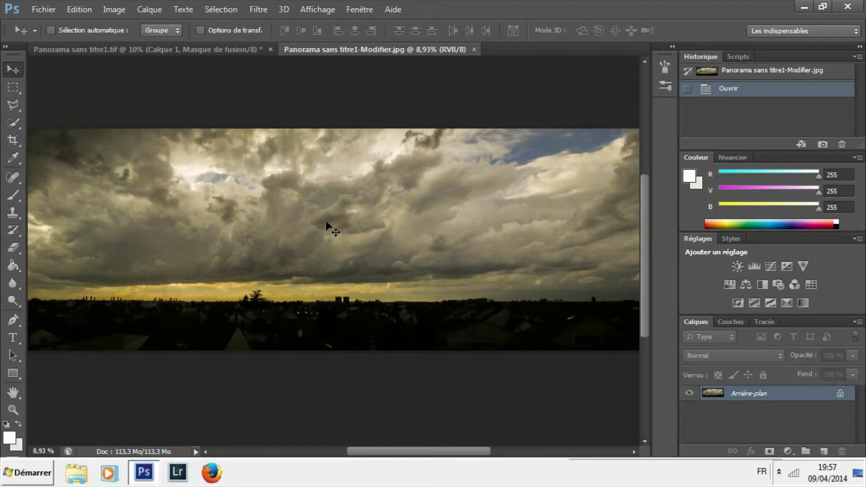
pyautogui.moveTo(330, 225); pyautogui.dragTo(242, 188)
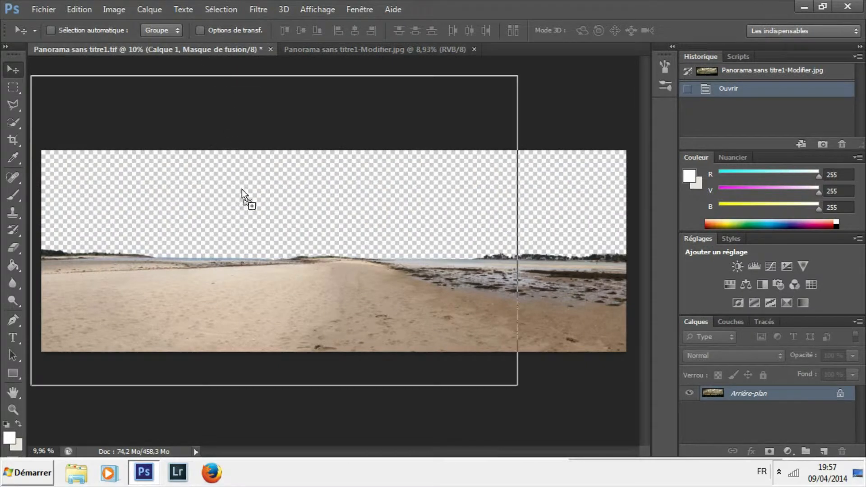
pyautogui.moveTo(277, 210); pyautogui.dragTo(276, 210)
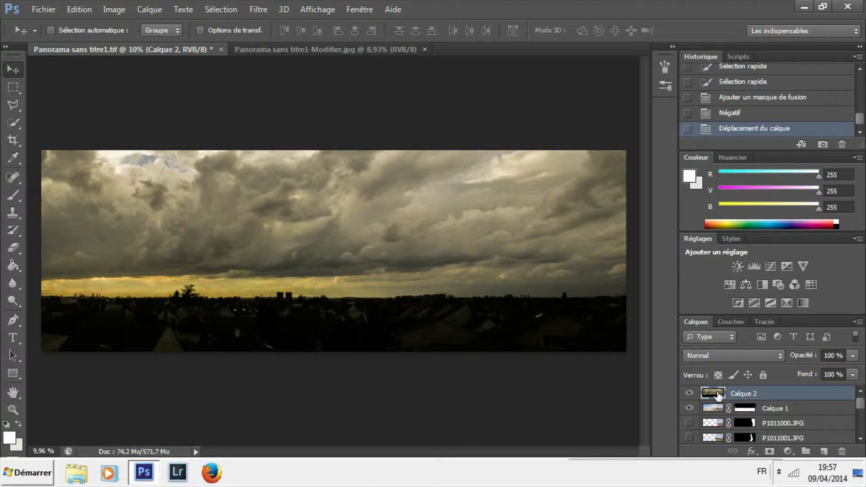
pyautogui.moveTo(719, 395); pyautogui.dragTo(720, 413)
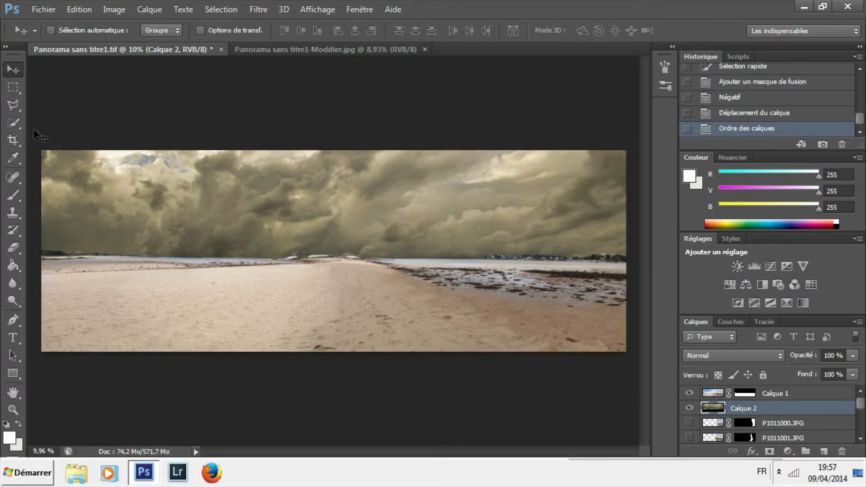
# - Start a free transform on Calque 2, narrow the stormy sky to about 82% width and align its side with the panorama's edge
pyautogui.click(77, 9)
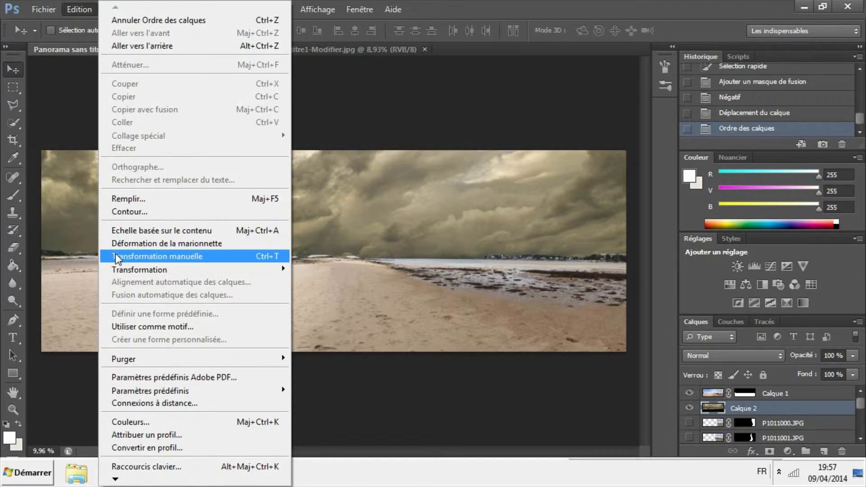
pyautogui.click(117, 256)
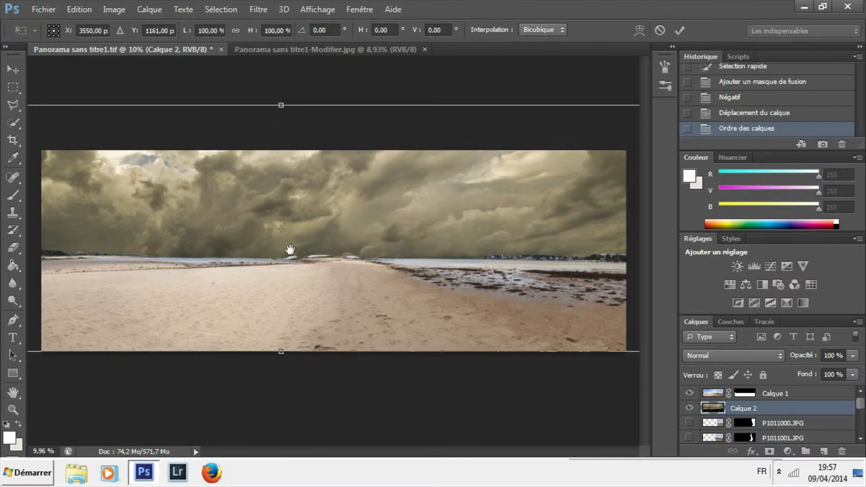
pyautogui.moveTo(384, 198); pyautogui.dragTo(315, 210)
pyautogui.moveTo(575, 241); pyautogui.dragTo(444, 243)
pyautogui.moveTo(260, 227); pyautogui.dragTo(441, 226)
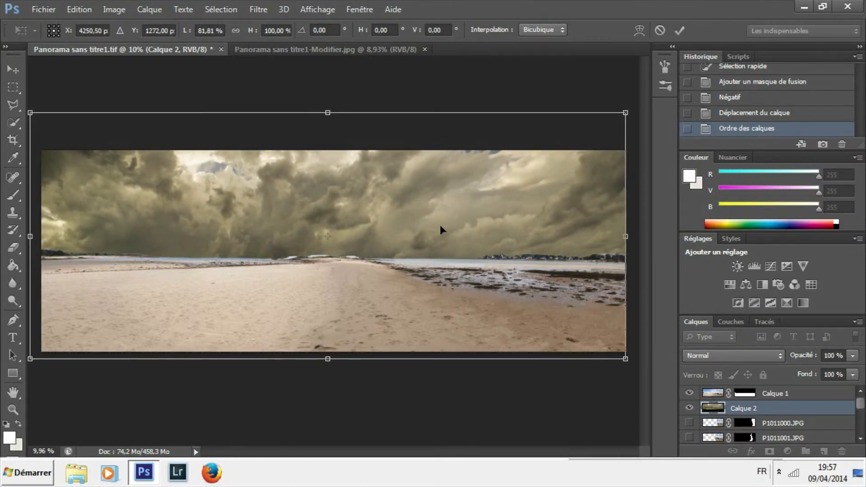
# - Scale the sky layer to about 80% width and 72% height, position its yellow glow above the horizon and apply the transform
pyautogui.moveTo(328, 359); pyautogui.dragTo(328, 315)
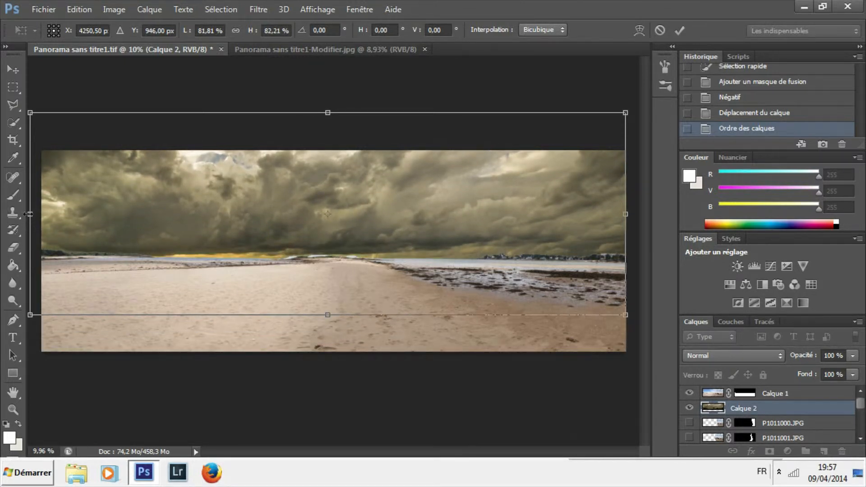
pyautogui.moveTo(31, 214); pyautogui.dragTo(41, 214)
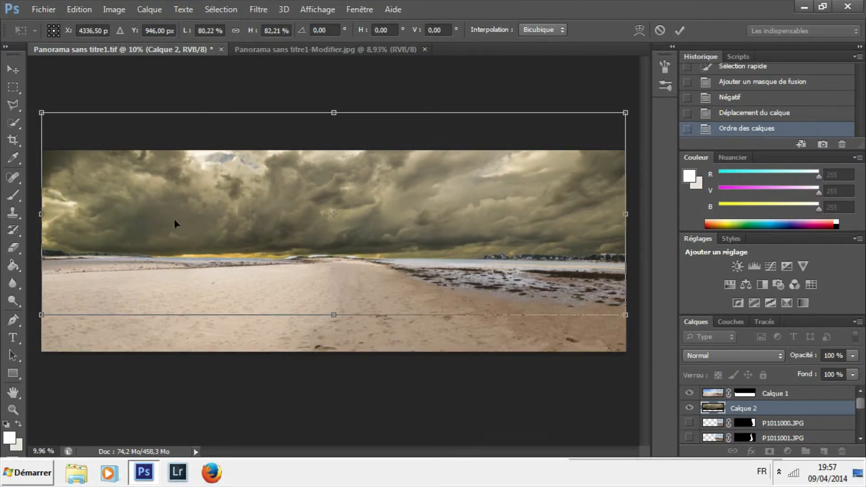
pyautogui.moveTo(334, 111)
pyautogui.mouseDown()
pyautogui.moveTo(340, 148)
pyautogui.moveTo(342, 125)
pyautogui.mouseUp()
pyautogui.moveTo(339, 233); pyautogui.dragTo(337, 217)
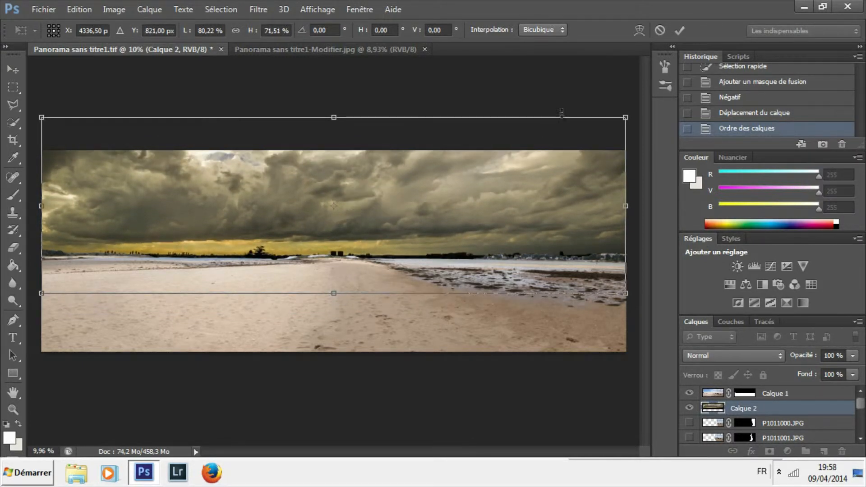
pyautogui.click(680, 31)
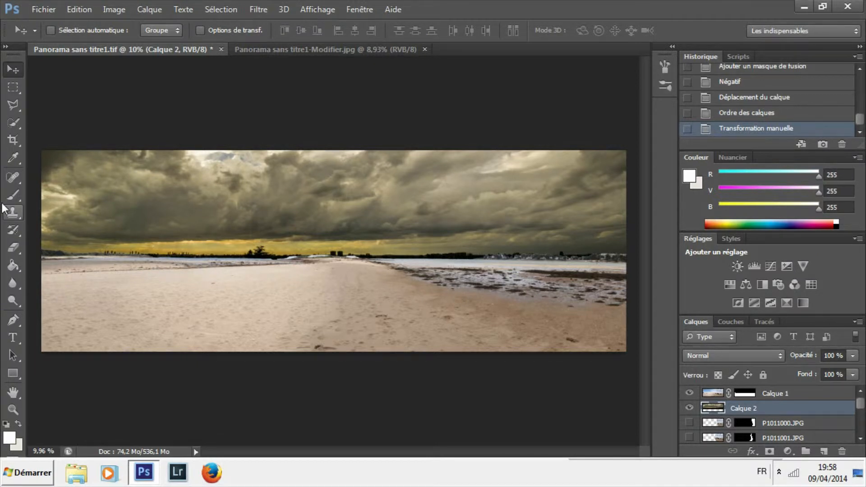
# - Erase the pale leftover sky on Calque 1 above the water beside the grassy dune with a 22 px eraser
pyautogui.click(13, 246)
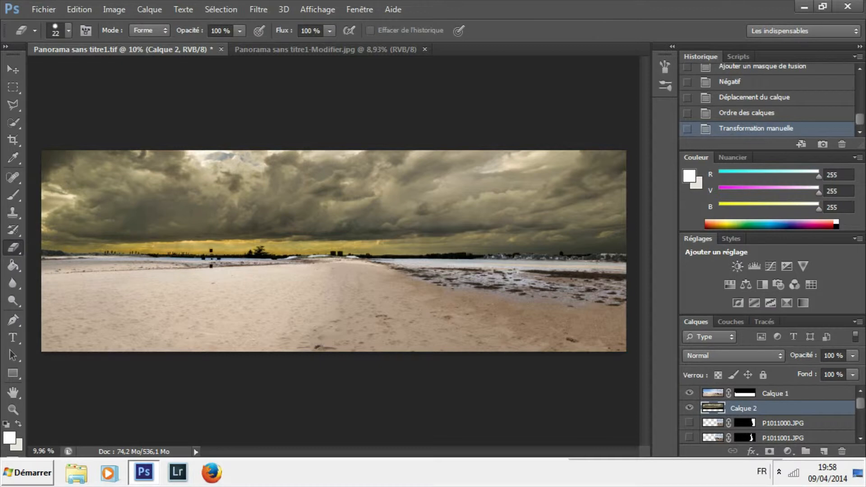
pyautogui.scroll(5, 292, 273)
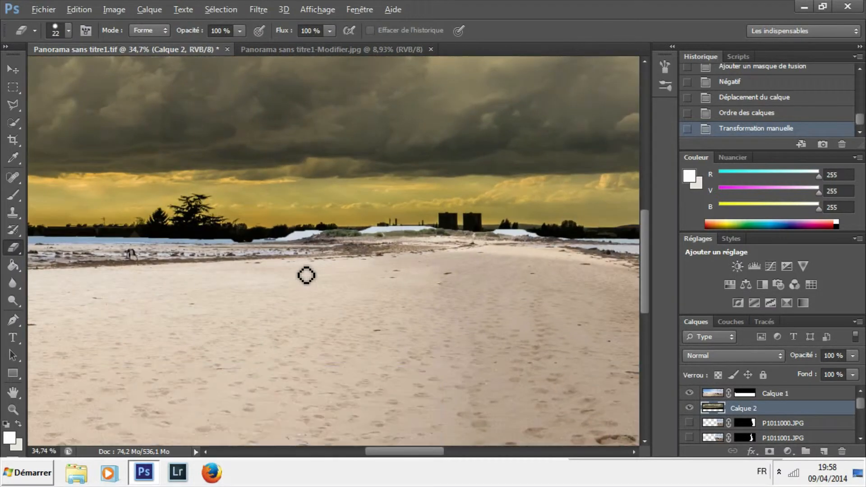
pyautogui.click(708, 398)
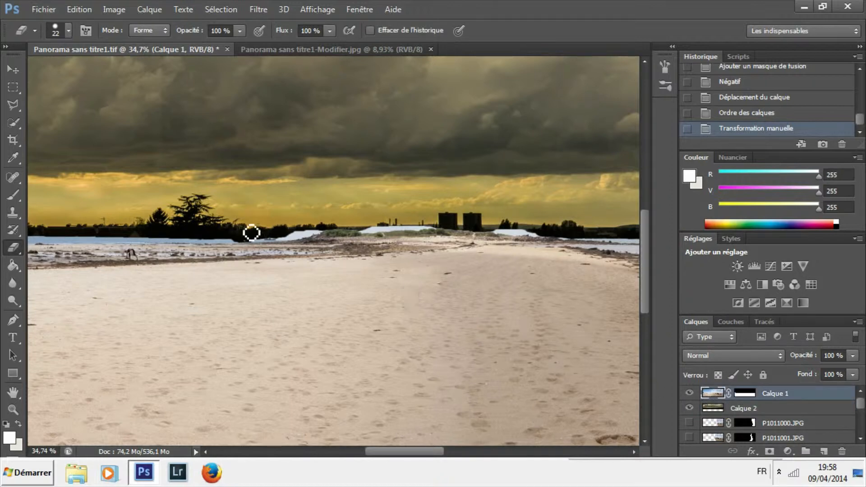
pyautogui.scroll(5, 302, 239)
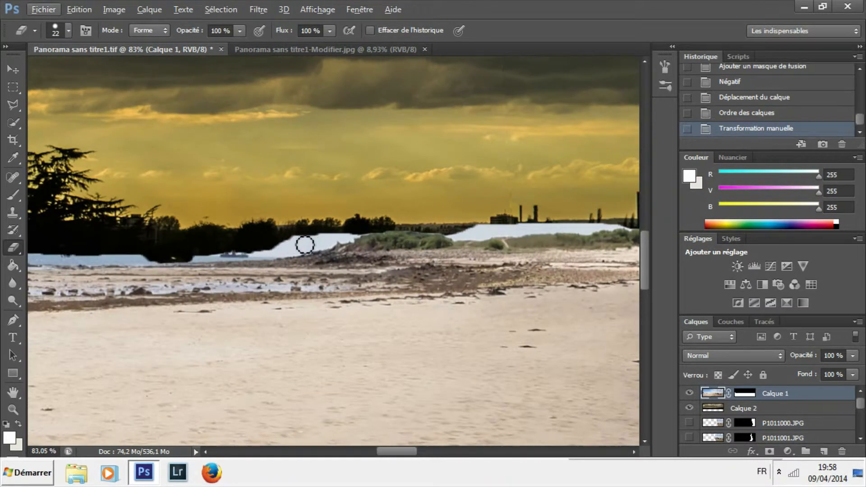
pyautogui.moveTo(305, 245)
pyautogui.mouseDown()
pyautogui.moveTo(318, 241)
pyautogui.moveTo(271, 248)
pyautogui.mouseUp()
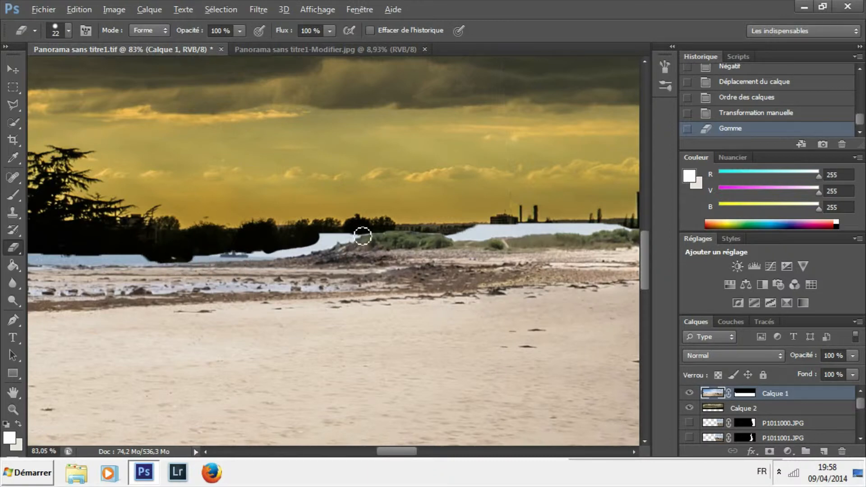
pyautogui.scroll(3, 362, 236)
pyautogui.moveTo(374, 226)
pyautogui.mouseDown()
pyautogui.moveTo(290, 239)
pyautogui.moveTo(296, 253)
pyautogui.mouseUp()
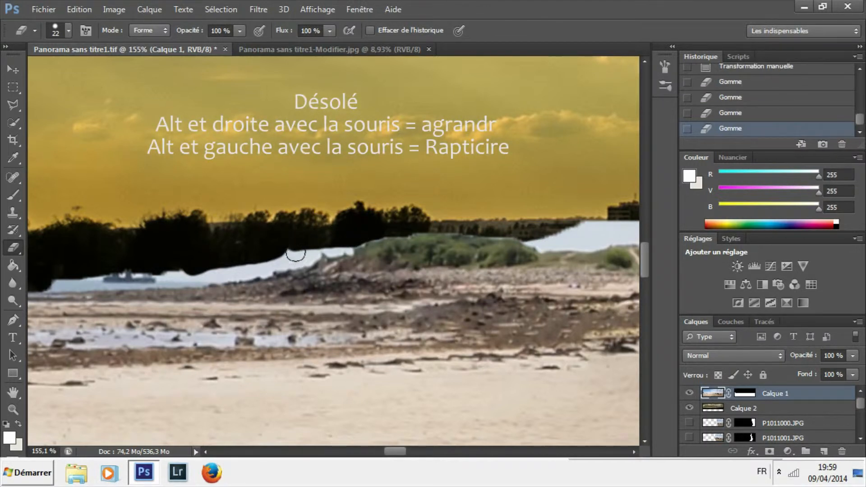
# - Reduce the eraser to 10 px and erase the remaining pale sky along the rocks between the boat and the dune
pyautogui.press('alt')
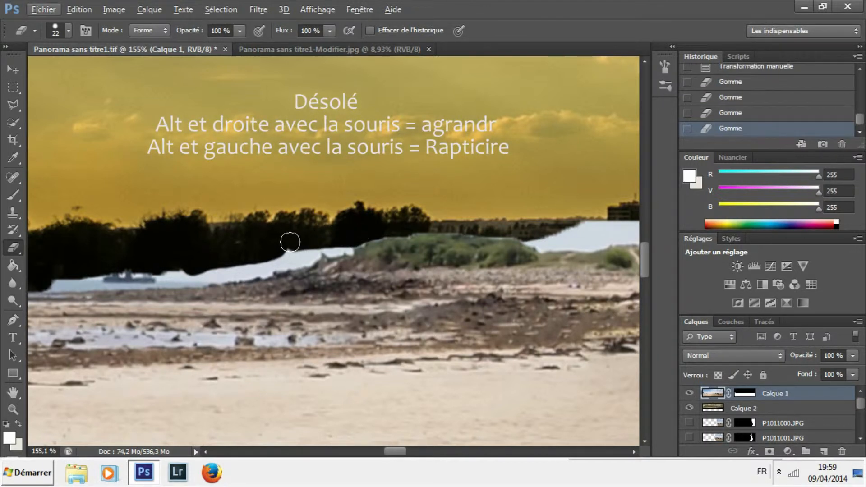
pyautogui.moveTo(290, 243)
pyautogui.mouseDown()
pyautogui.moveTo(318, 245)
pyautogui.moveTo(278, 249)
pyautogui.moveTo(299, 255)
pyautogui.mouseUp()
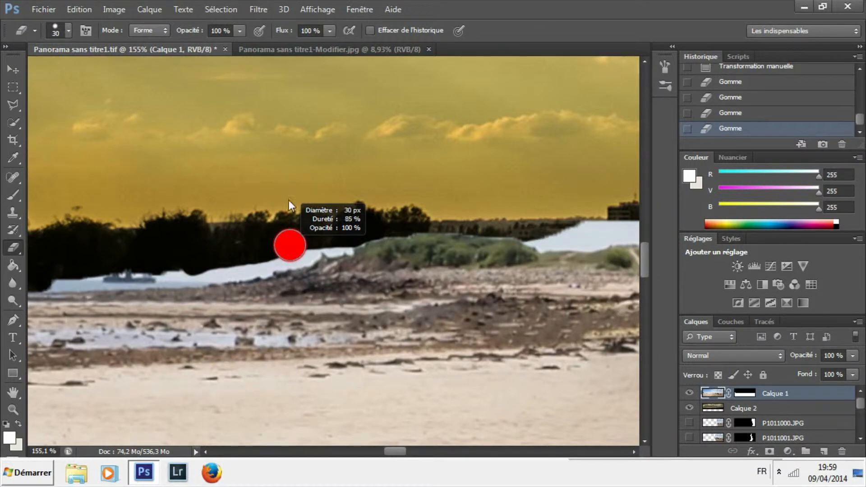
pyautogui.moveTo(288, 259)
pyautogui.mouseDown()
pyautogui.moveTo(289, 325)
pyautogui.moveTo(289, 240)
pyautogui.moveTo(294, 311)
pyautogui.moveTo(293, 250)
pyautogui.moveTo(258, 257)
pyautogui.mouseUp()
pyautogui.scroll(2, 280, 231)
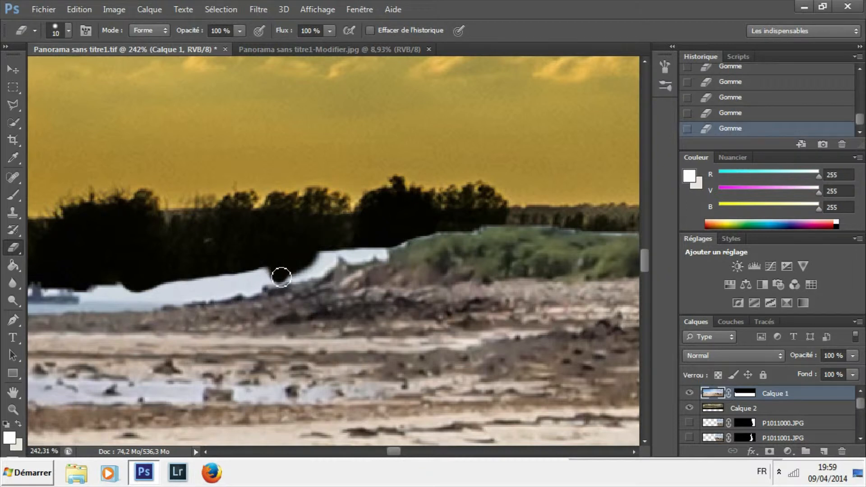
pyautogui.moveTo(278, 276)
pyautogui.mouseDown()
pyautogui.moveTo(265, 276)
pyautogui.moveTo(296, 275)
pyautogui.moveTo(144, 294)
pyautogui.mouseUp()
# - Erase the light fringe above the treetops beside the large grey-roofed house on the right-hand shore
pyautogui.moveTo(564, 289)
pyautogui.mouseDown()
pyautogui.moveTo(376, 298)
pyautogui.moveTo(184, 348)
pyautogui.mouseUp()
pyautogui.scroll(3, 189, 334)
pyautogui.press('[')
pyautogui.press('[')
pyautogui.press('[')
pyautogui.press('[')
pyautogui.press('[')
pyautogui.press('[')
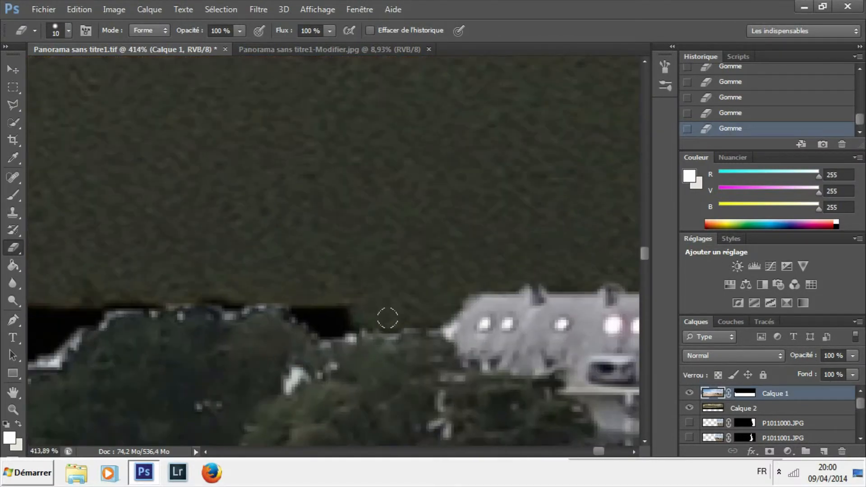
pyautogui.moveTo(324, 337); pyautogui.dragTo(259, 309)
pyautogui.moveTo(169, 310)
pyautogui.mouseDown()
pyautogui.moveTo(385, 331)
pyautogui.moveTo(340, 336)
pyautogui.moveTo(280, 383)
pyautogui.moveTo(244, 391)
pyautogui.mouseUp()
pyautogui.click(444, 331)
# - Reduce the eraser to 2 px and remove the fine bright edges along the dark treetops and the pale spots near the house
pyautogui.press('[')
pyautogui.press('[')
pyautogui.press('[')
pyautogui.click(378, 344)
pyautogui.click(402, 348)
pyautogui.click(545, 373)
pyautogui.moveTo(581, 368); pyautogui.dragTo(491, 278)
pyautogui.press(']')
pyautogui.moveTo(427, 305); pyautogui.dragTo(425, 329)
pyautogui.scroll(2, 299, 344)
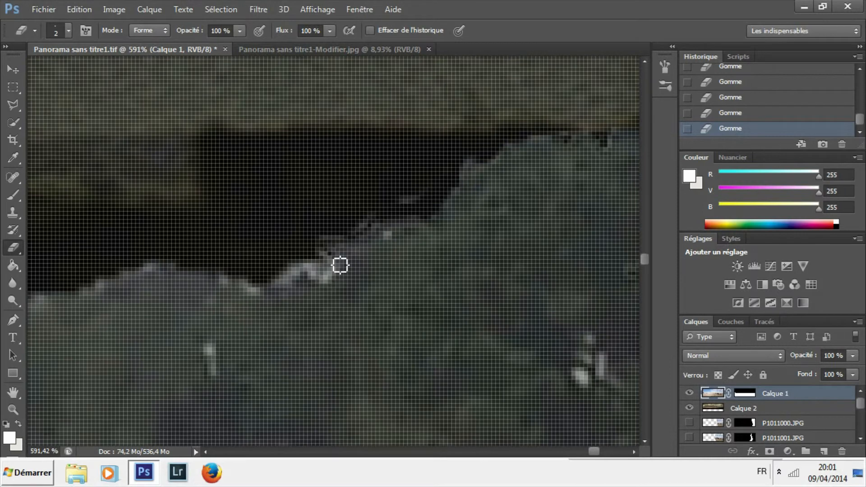
pyautogui.moveTo(340, 265)
pyautogui.mouseDown()
pyautogui.moveTo(333, 285)
pyautogui.moveTo(296, 280)
pyautogui.moveTo(246, 289)
pyautogui.mouseUp()
# - Erase the pale sky showing between the trees above the beach wall with a small eraser of about 3 px
pyautogui.scroll(-8, 394, 296)
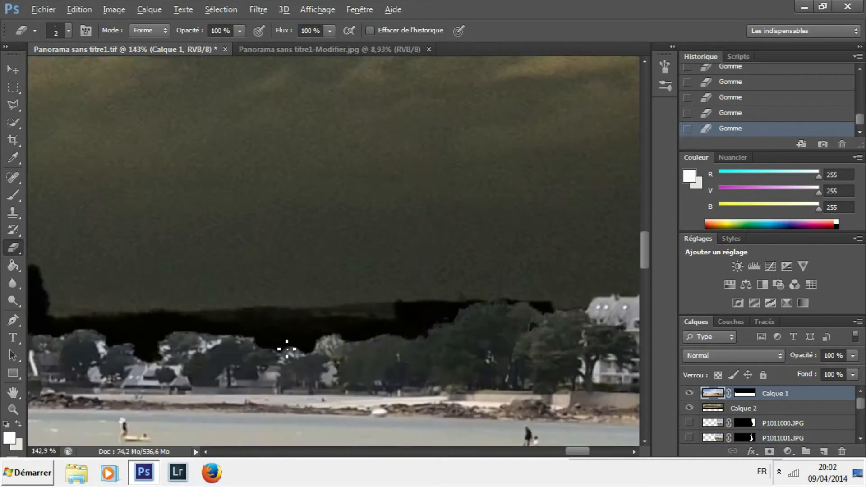
pyautogui.scroll(4, 288, 349)
pyautogui.press(']')
pyautogui.press(']')
pyautogui.press(']')
pyautogui.scroll(4, 336, 345)
pyautogui.moveTo(450, 344)
pyautogui.mouseDown()
pyautogui.moveTo(326, 345)
pyautogui.moveTo(274, 354)
pyautogui.mouseUp()
pyautogui.moveTo(467, 408)
pyautogui.mouseDown()
pyautogui.moveTo(416, 274)
pyautogui.moveTo(461, 293)
pyautogui.moveTo(388, 367)
pyautogui.moveTo(428, 348)
pyautogui.mouseUp()
pyautogui.scroll(2, 426, 279)
pyautogui.press('[')
pyautogui.press('[')
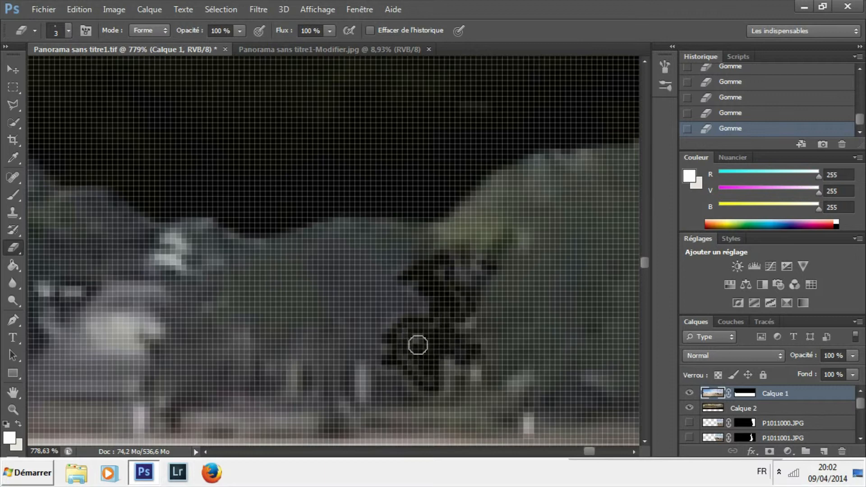
# - Continue along the right-hand shore, erasing leftover sky from the treetops and foliage gaps while adapting the eraser size
pyautogui.scroll(-10, 467, 351)
pyautogui.scroll(9, 467, 351)
pyautogui.press(']')
pyautogui.press(']')
pyautogui.press(']')
pyautogui.moveTo(464, 277)
pyautogui.mouseDown()
pyautogui.moveTo(402, 284)
pyautogui.moveTo(384, 312)
pyautogui.mouseUp()
pyautogui.moveTo(306, 308); pyautogui.dragTo(495, 251)
pyautogui.moveTo(407, 251)
pyautogui.mouseDown()
pyautogui.moveTo(424, 259)
pyautogui.moveTo(464, 193)
pyautogui.mouseUp()
pyautogui.moveTo(539, 265); pyautogui.dragTo(528, 268)
pyautogui.press('[')
pyautogui.press('[')
pyautogui.press('[')
pyautogui.moveTo(349, 285); pyautogui.dragTo(415, 267)
pyautogui.moveTo(385, 226); pyautogui.dragTo(304, 217)
pyautogui.moveTo(244, 241); pyautogui.dragTo(417, 261)
pyautogui.moveTo(401, 225)
pyautogui.mouseDown()
pyautogui.moveTo(435, 259)
pyautogui.moveTo(420, 204)
pyautogui.moveTo(247, 213)
pyautogui.moveTo(480, 240)
pyautogui.mouseUp()
pyautogui.moveTo(479, 240)
pyautogui.mouseDown()
pyautogui.moveTo(346, 187)
pyautogui.moveTo(122, 212)
pyautogui.moveTo(444, 240)
pyautogui.mouseUp()
pyautogui.moveTo(444, 240)
pyautogui.mouseDown()
pyautogui.moveTo(191, 197)
pyautogui.moveTo(103, 203)
pyautogui.mouseUp()
pyautogui.moveTo(93, 203)
pyautogui.mouseDown()
pyautogui.moveTo(435, 239)
pyautogui.moveTo(310, 254)
pyautogui.moveTo(357, 263)
pyautogui.moveTo(350, 289)
pyautogui.moveTo(404, 282)
pyautogui.moveTo(294, 280)
pyautogui.moveTo(526, 302)
pyautogui.moveTo(447, 346)
pyautogui.moveTo(607, 284)
pyautogui.mouseUp()
# - Erase the pale sky remnants in and above the trees behind the white gabled houses with a 3 px eraser
pyautogui.scroll(2, 607, 284)
pyautogui.moveTo(503, 296)
pyautogui.mouseDown()
pyautogui.moveTo(270, 253)
pyautogui.moveTo(522, 281)
pyautogui.mouseUp()
pyautogui.moveTo(522, 280); pyautogui.dragTo(155, 256)
pyautogui.moveTo(156, 256); pyautogui.dragTo(444, 286)
pyautogui.moveTo(445, 287)
pyautogui.mouseDown()
pyautogui.moveTo(386, 284)
pyautogui.moveTo(270, 318)
pyautogui.mouseUp()
pyautogui.moveTo(374, 334); pyautogui.dragTo(394, 354)
pyautogui.moveTo(586, 343); pyautogui.dragTo(190, 253)
pyautogui.scroll(4, 522, 185)
pyautogui.moveTo(522, 186)
pyautogui.mouseDown()
pyautogui.moveTo(512, 265)
pyautogui.moveTo(457, 318)
pyautogui.mouseUp()
pyautogui.scroll(-5, 447, 332)
pyautogui.moveTo(470, 286); pyautogui.dragTo(466, 294)
pyautogui.moveTo(532, 280); pyautogui.dragTo(442, 299)
pyautogui.moveTo(510, 313); pyautogui.dragTo(498, 279)
pyautogui.scroll(-5, 370, 319)
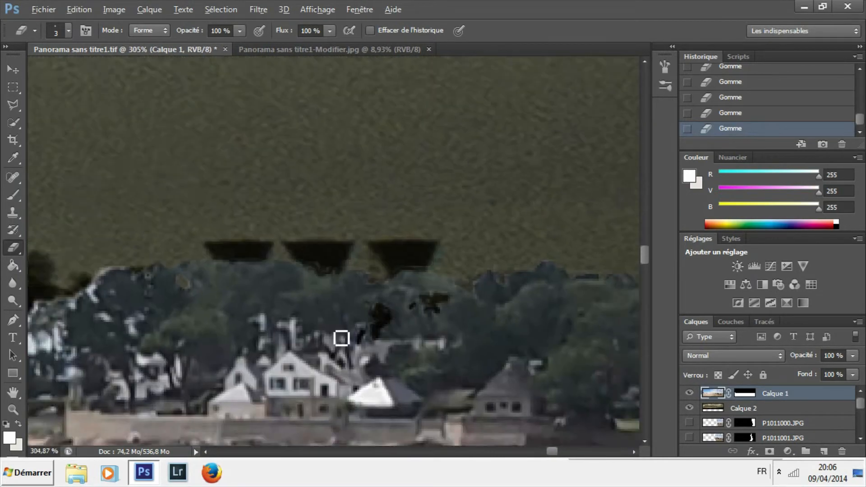
pyautogui.moveTo(340, 339); pyautogui.dragTo(555, 331)
pyautogui.scroll(6, 330, 263)
pyautogui.moveTo(330, 263)
pyautogui.mouseDown()
pyautogui.moveTo(267, 305)
pyautogui.moveTo(379, 373)
pyautogui.moveTo(363, 413)
pyautogui.mouseUp()
pyautogui.scroll(-2, 439, 251)
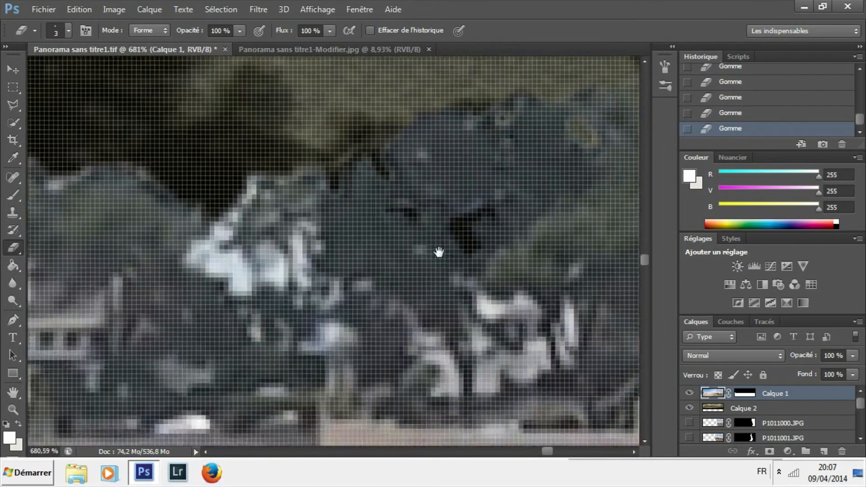
# - Erase the bright sky patches between the tree trunks and around the neighbouring house roofs, resizing the eraser up to 5 px
pyautogui.moveTo(403, 251)
pyautogui.mouseDown()
pyautogui.moveTo(408, 303)
pyautogui.moveTo(451, 259)
pyautogui.moveTo(395, 293)
pyautogui.mouseUp()
pyautogui.moveTo(351, 221); pyautogui.dragTo(264, 205)
pyautogui.keyDown('alt'); pyautogui.rightClick(300, 188); pyautogui.keyUp('alt')
pyautogui.click(256, 217)
pyautogui.moveTo(459, 293); pyautogui.dragTo(438, 294)
pyautogui.moveTo(470, 241); pyautogui.dragTo(479, 315)
pyautogui.moveTo(406, 302)
pyautogui.mouseDown()
pyautogui.moveTo(480, 320)
pyautogui.moveTo(427, 306)
pyautogui.mouseUp()
pyautogui.scroll(3, 499, 305)
pyautogui.moveTo(570, 323); pyautogui.dragTo(614, 329)
pyautogui.moveTo(430, 296); pyautogui.dragTo(281, 269)
pyautogui.click(279, 269)
pyautogui.moveTo(108, 270)
pyautogui.mouseDown()
pyautogui.moveTo(463, 271)
pyautogui.moveTo(459, 280)
pyautogui.mouseUp()
pyautogui.moveTo(422, 128)
pyautogui.mouseDown()
pyautogui.moveTo(277, 255)
pyautogui.moveTo(261, 303)
pyautogui.mouseUp()
pyautogui.moveTo(275, 275); pyautogui.dragTo(342, 313)
pyautogui.moveTo(375, 285); pyautogui.dragTo(395, 367)
pyautogui.moveTo(147, 252); pyautogui.dragTo(396, 224)
pyautogui.scroll(-3, 396, 224)
pyautogui.scroll(-3, 404, 269)
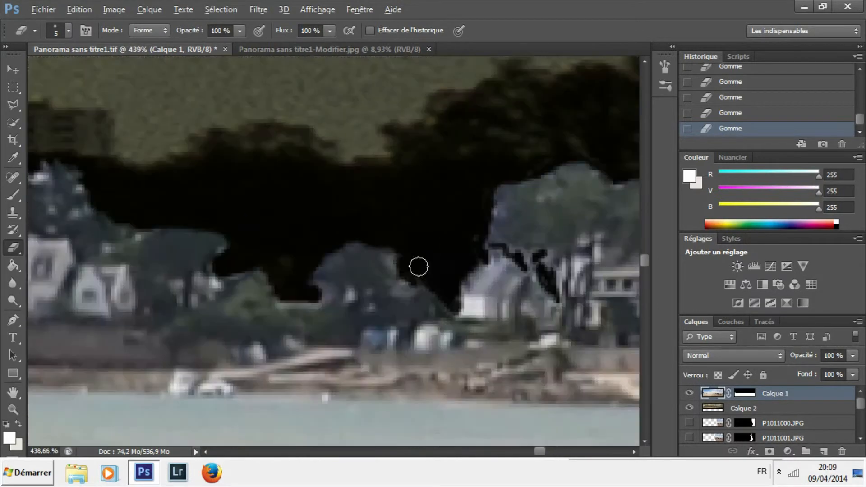
# - Clean the outlines of the trees around the white-fronted house with an eraser as small as 1 px, undoing the last stroke
pyautogui.moveTo(424, 253); pyautogui.dragTo(408, 254)
pyautogui.moveTo(348, 220)
pyautogui.mouseDown()
pyautogui.moveTo(346, 205)
pyautogui.moveTo(293, 180)
pyautogui.mouseUp()
pyautogui.click(370, 267)
pyautogui.moveTo(271, 153); pyautogui.dragTo(507, 203)
pyautogui.moveTo(503, 202)
pyautogui.mouseDown()
pyautogui.moveTo(372, 159)
pyautogui.moveTo(455, 271)
pyautogui.moveTo(454, 306)
pyautogui.moveTo(364, 248)
pyautogui.moveTo(309, 192)
pyautogui.moveTo(357, 227)
pyautogui.mouseUp()
pyautogui.keyDown('alt'); pyautogui.rightClick(426, 225); pyautogui.keyUp('alt')
pyautogui.keyDown('alt'); pyautogui.rightClick(334, 226); pyautogui.keyUp('alt')
pyautogui.moveTo(334, 225)
pyautogui.mouseDown()
pyautogui.moveTo(283, 201)
pyautogui.moveTo(243, 239)
pyautogui.mouseUp()
pyautogui.keyDown('alt'); pyautogui.rightClick(274, 256); pyautogui.keyUp('alt')
pyautogui.moveTo(189, 252); pyautogui.dragTo(407, 255)
pyautogui.moveTo(285, 211)
pyautogui.mouseDown()
pyautogui.moveTo(160, 285)
pyautogui.moveTo(377, 243)
pyautogui.mouseUp()
pyautogui.moveTo(377, 231); pyautogui.dragTo(377, 220)
pyautogui.click(244, 277)
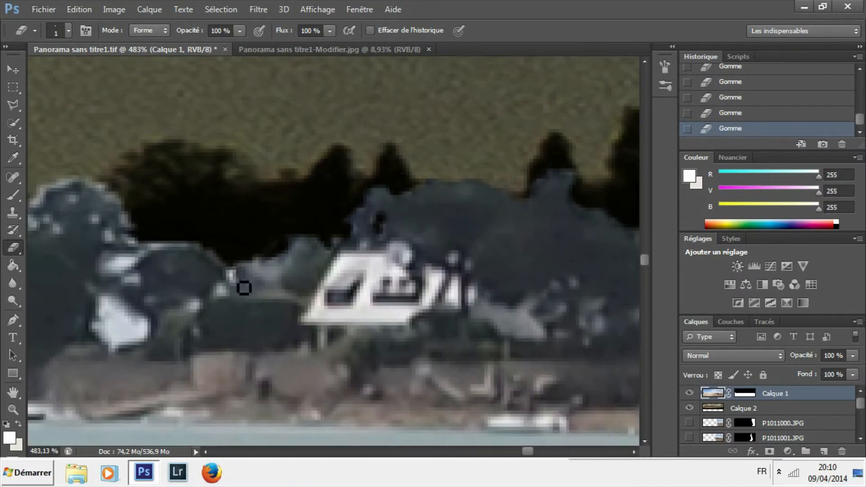
pyautogui.hotkey('ctrl', 'z')
# - Erase the remaining light fringe from the trees and rooftops further along the shore with a 3 px eraser
pyautogui.scroll(2, 235, 288)
pyautogui.keyDown('alt'); pyautogui.rightClick(283, 273); pyautogui.keyUp('alt')
pyautogui.click(283, 273)
pyautogui.moveTo(284, 273)
pyautogui.mouseDown()
pyautogui.moveTo(166, 231)
pyautogui.moveTo(142, 236)
pyautogui.mouseUp()
pyautogui.moveTo(143, 236); pyautogui.dragTo(335, 248)
pyautogui.moveTo(319, 259)
pyautogui.mouseDown()
pyautogui.moveTo(296, 269)
pyautogui.moveTo(318, 290)
pyautogui.mouseUp()
pyautogui.moveTo(333, 354)
pyautogui.mouseDown()
pyautogui.moveTo(283, 317)
pyautogui.moveTo(314, 364)
pyautogui.moveTo(288, 392)
pyautogui.mouseUp()
pyautogui.moveTo(329, 237)
pyautogui.mouseDown()
pyautogui.moveTo(300, 170)
pyautogui.moveTo(126, 176)
pyautogui.mouseUp()
pyautogui.moveTo(130, 216); pyautogui.dragTo(380, 219)
pyautogui.moveTo(238, 243); pyautogui.dragTo(237, 366)
pyautogui.moveTo(368, 219); pyautogui.dragTo(413, 183)
pyautogui.click(531, 225)
pyautogui.moveTo(452, 214); pyautogui.dragTo(398, 200)
pyautogui.moveTo(281, 275); pyautogui.dragTo(417, 170)
pyautogui.moveTo(446, 220); pyautogui.dragTo(470, 237)
pyautogui.moveTo(360, 264); pyautogui.dragTo(222, 289)
pyautogui.moveTo(225, 325); pyautogui.dragTo(551, 290)
pyautogui.scroll(-4, 497, 357)
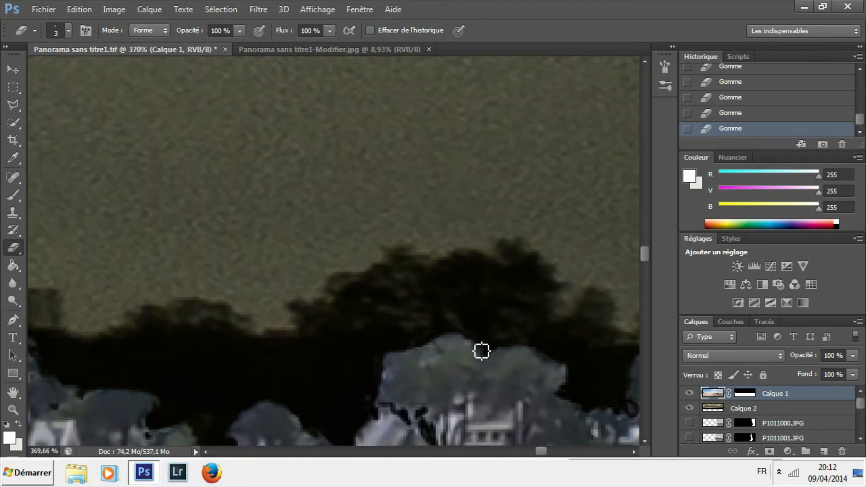
# - Inspect the treetops and the sea horizon up close for remaining traces of the old sky
pyautogui.scroll(-5, 251, 360)
pyautogui.scroll(5, 250, 359)
pyautogui.scroll(-6, 622, 315)
pyautogui.scroll(5, 513, 265)
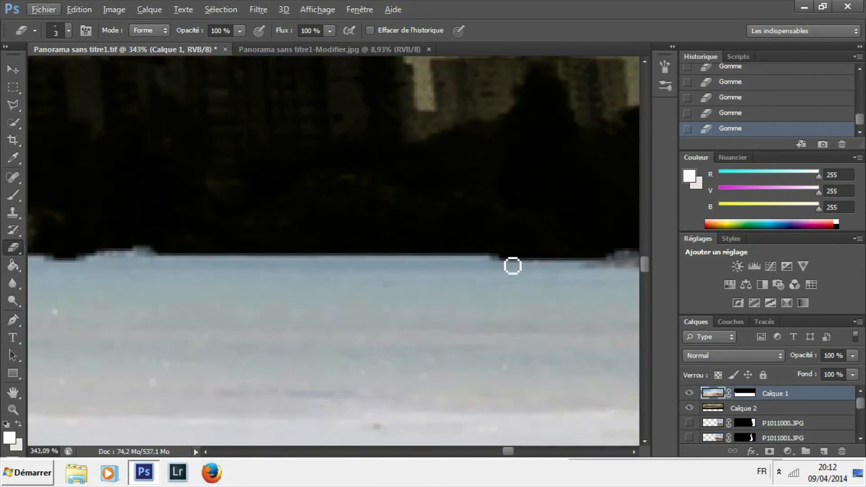
pyautogui.press(']')
pyautogui.press(']')
pyautogui.press(']')
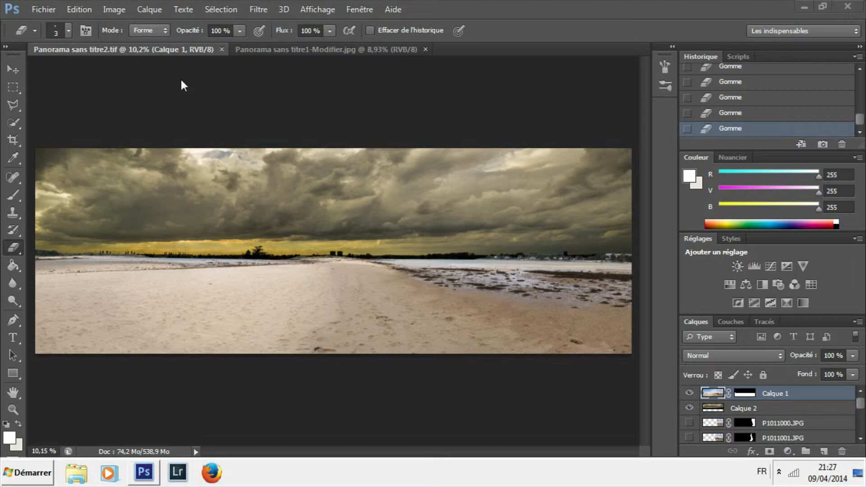
# - Open Match Color (Correspondance de la couleur) on Calque 1 with Panorama sans titre2.tif as the source and Calque 2 as the source layer
pyautogui.click(715, 395)
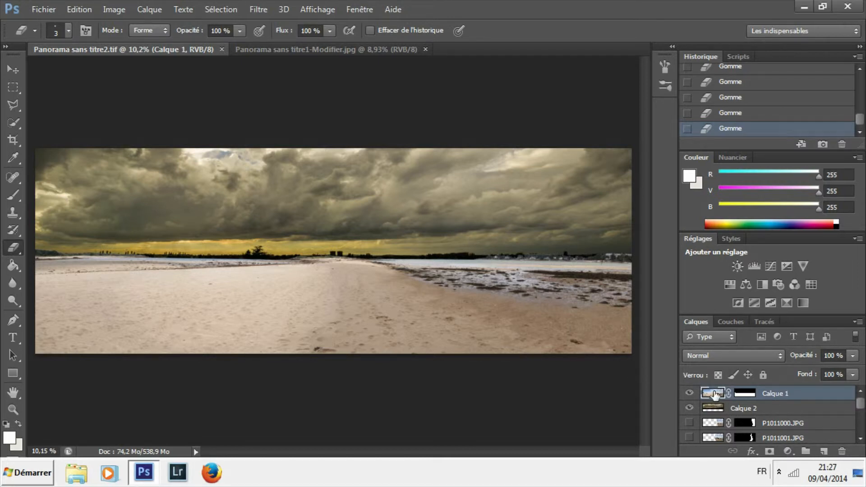
pyautogui.click(122, 14)
pyautogui.moveTo(118, 47)
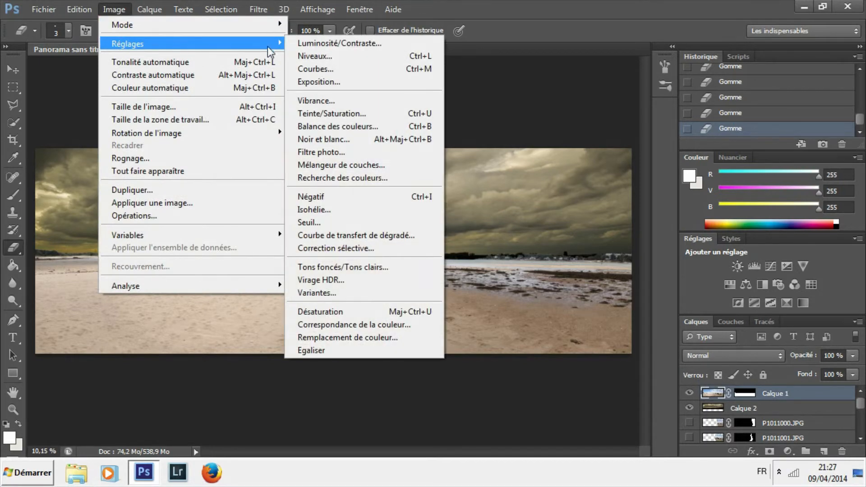
pyautogui.click(371, 324)
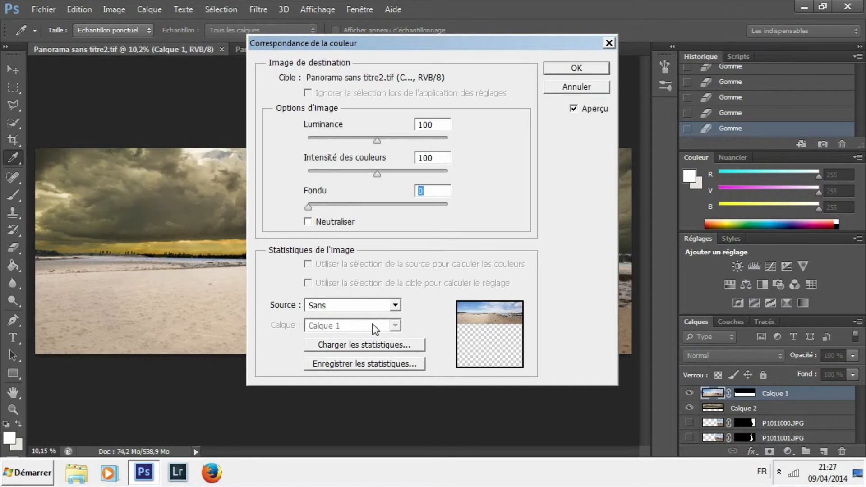
pyautogui.click(394, 305)
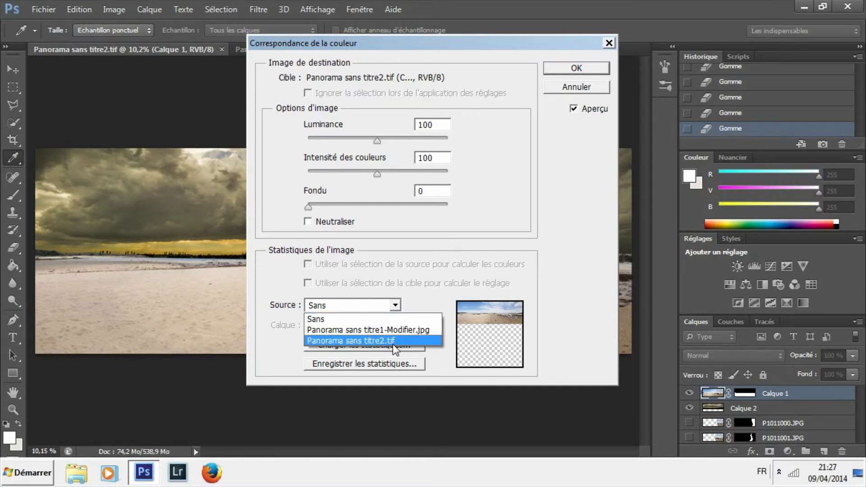
pyautogui.click(395, 341)
pyautogui.click(395, 327)
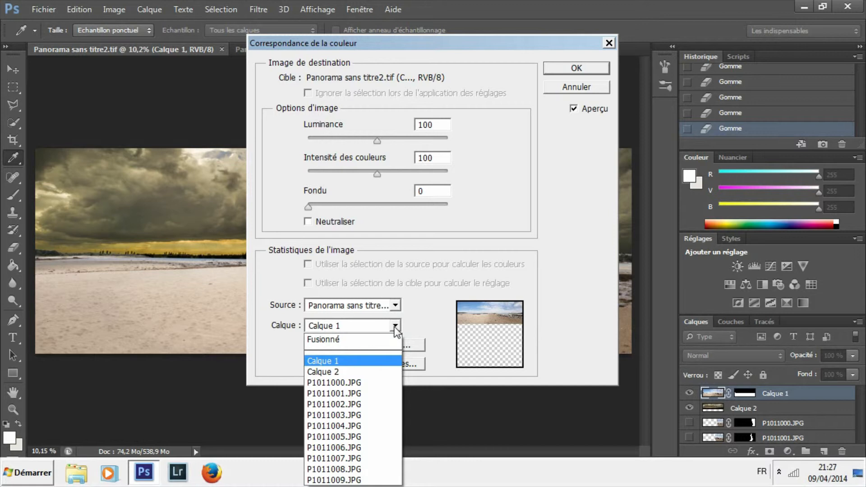
pyautogui.click(380, 368)
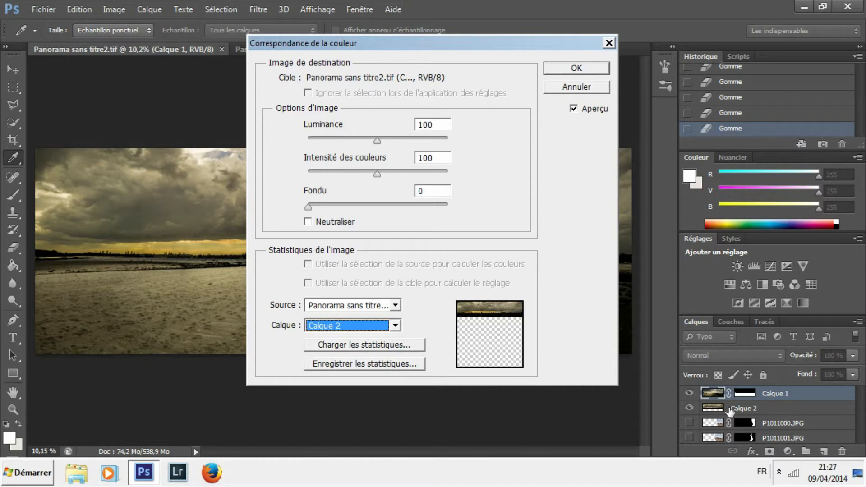
# - Compare Fade (Fondu) amounts up to 100 for the beach's colour match, settle on about 40, and apply it to Calque 1
pyautogui.moveTo(491, 42); pyautogui.dragTo(783, 44)
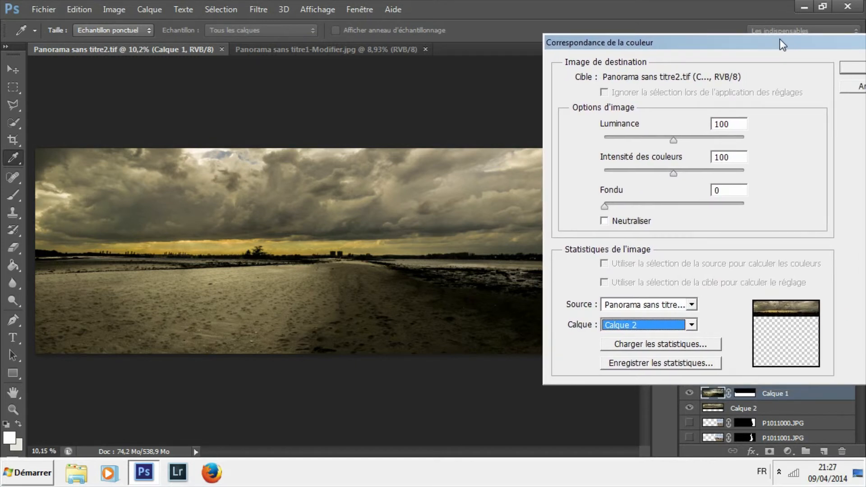
pyautogui.click(605, 209)
pyautogui.moveTo(695, 210); pyautogui.dragTo(771, 208)
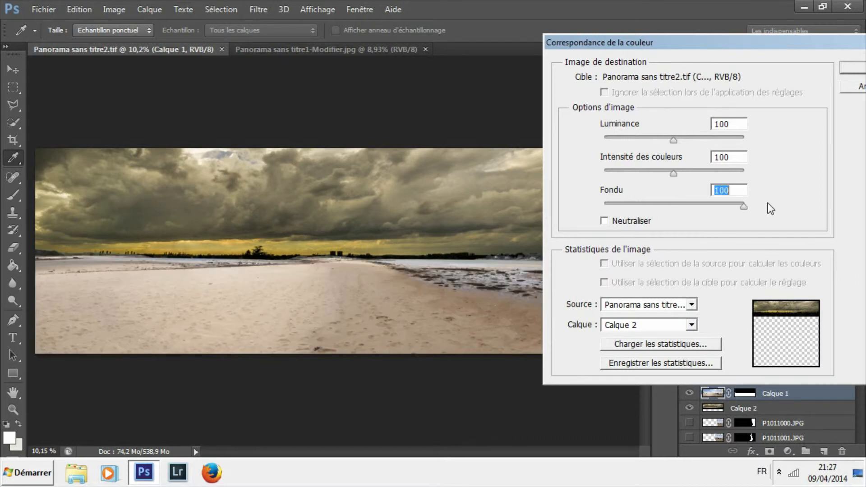
pyautogui.moveTo(711, 207); pyautogui.dragTo(670, 210)
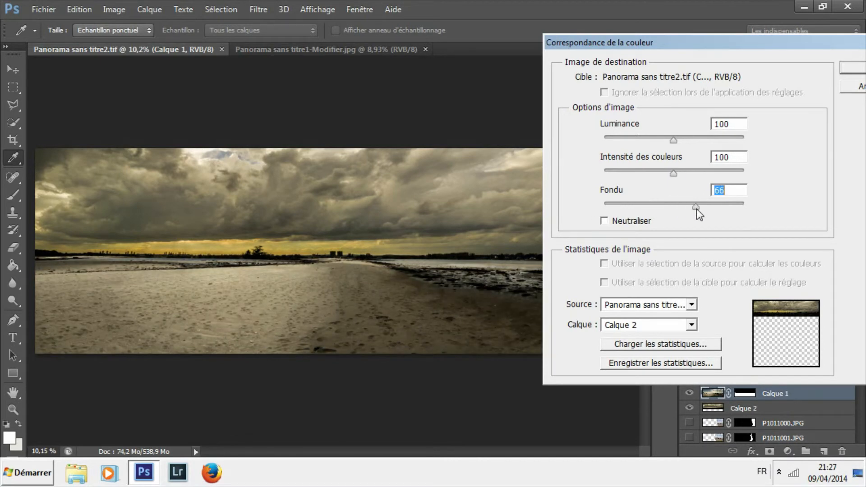
pyautogui.moveTo(723, 207); pyautogui.dragTo(670, 212)
pyautogui.moveTo(672, 216); pyautogui.dragTo(660, 219)
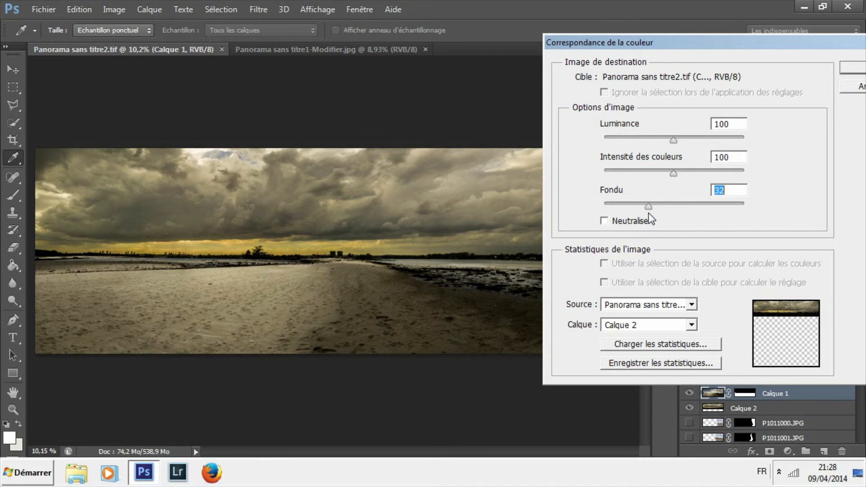
pyautogui.moveTo(651, 213); pyautogui.dragTo(662, 212)
pyautogui.click(675, 174)
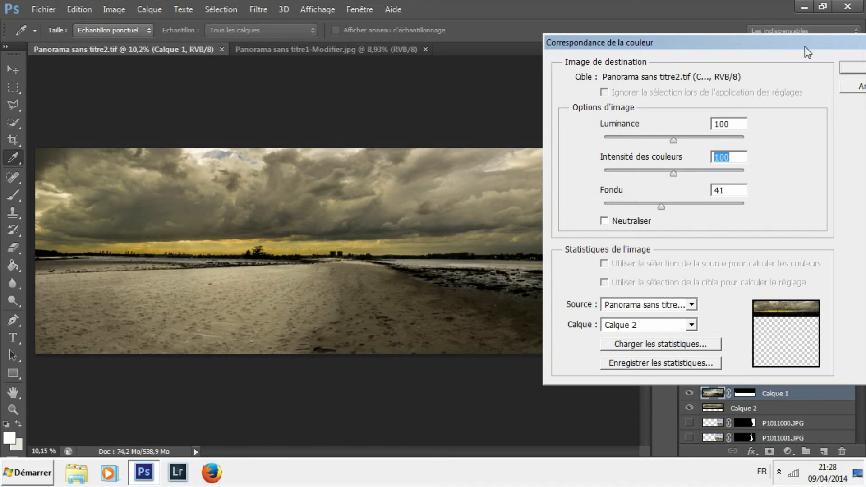
pyautogui.moveTo(807, 52); pyautogui.dragTo(697, 58)
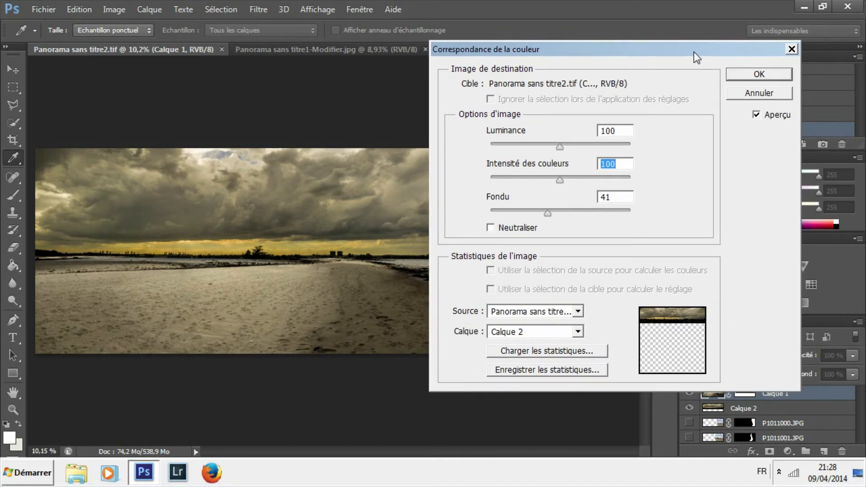
pyautogui.moveTo(548, 216); pyautogui.dragTo(545, 215)
pyautogui.click(764, 78)
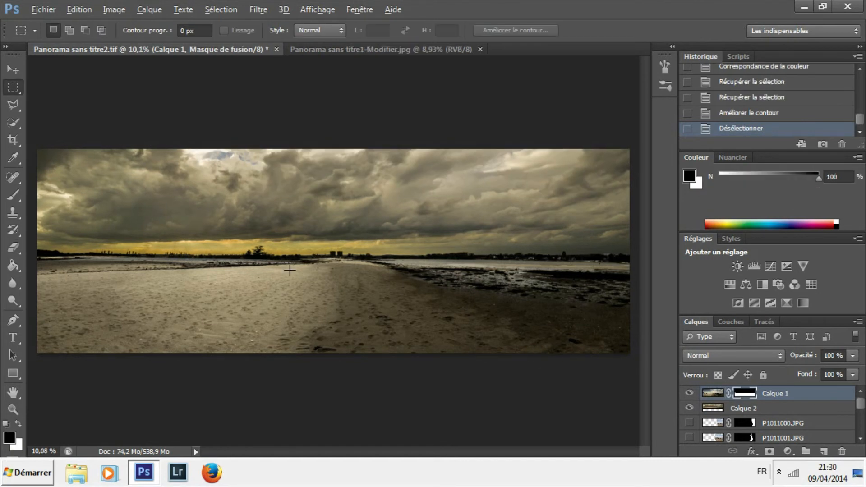
pyautogui.press('alt')
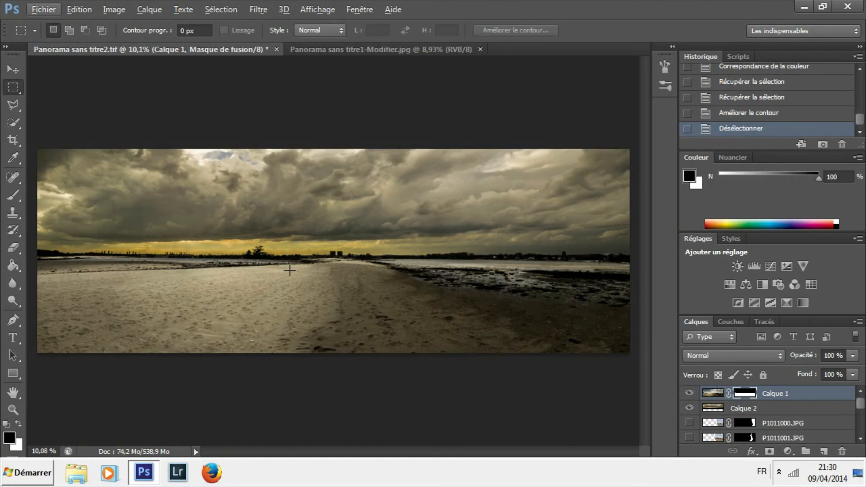